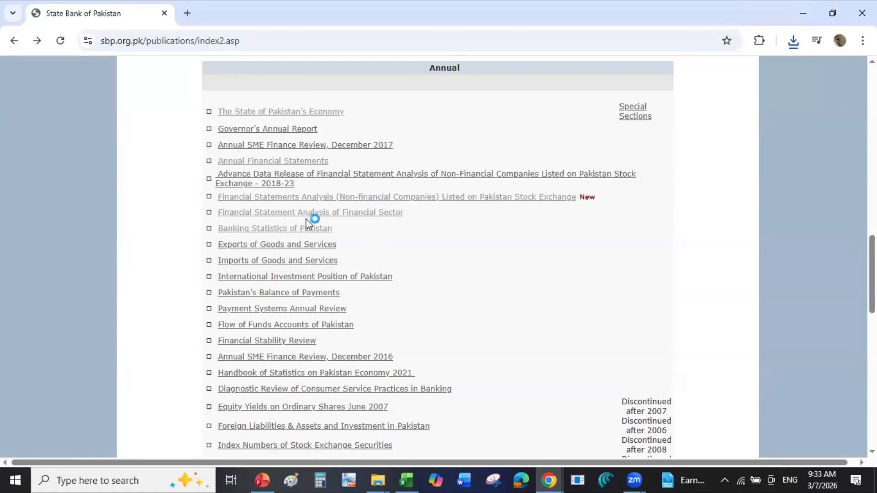
Step: Open the Financial Statement Analysis of Financial Sector publication page and download the 2020-2024 workbook
{"action": "left_click", "coordinate": [360, 221]}
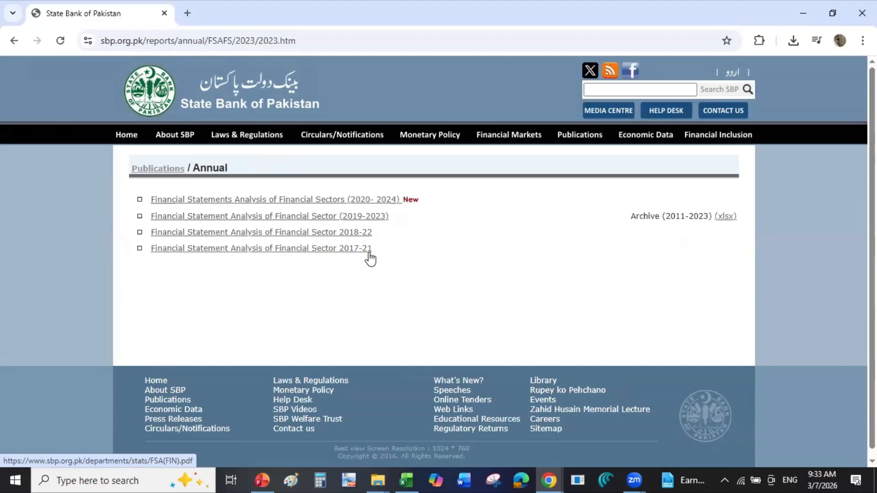
{"action": "left_click", "coordinate": [724, 216]}
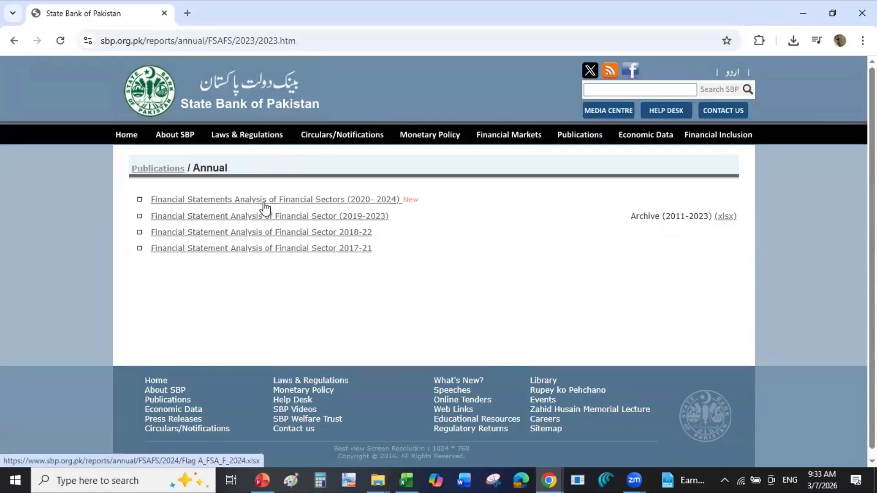
{"action": "left_click", "coordinate": [342, 206]}
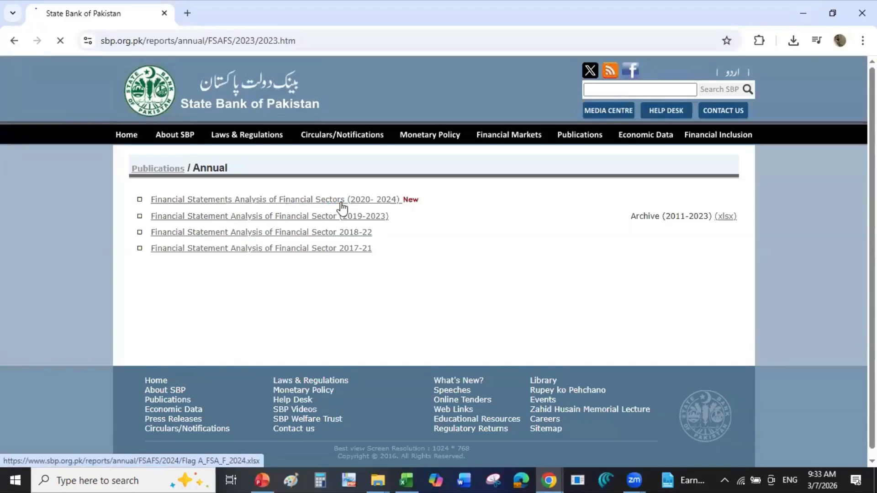
Step: Open the downloaded workbook Flag A_FSA_F_2024 (2).xlsx in Excel and enable editing
{"action": "mouse_move", "coordinate": [603, 139]}
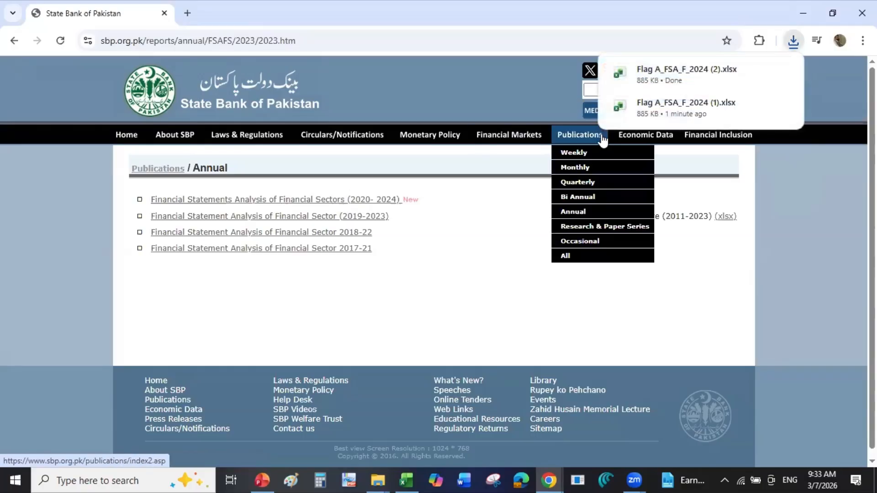
{"action": "left_click", "coordinate": [676, 78]}
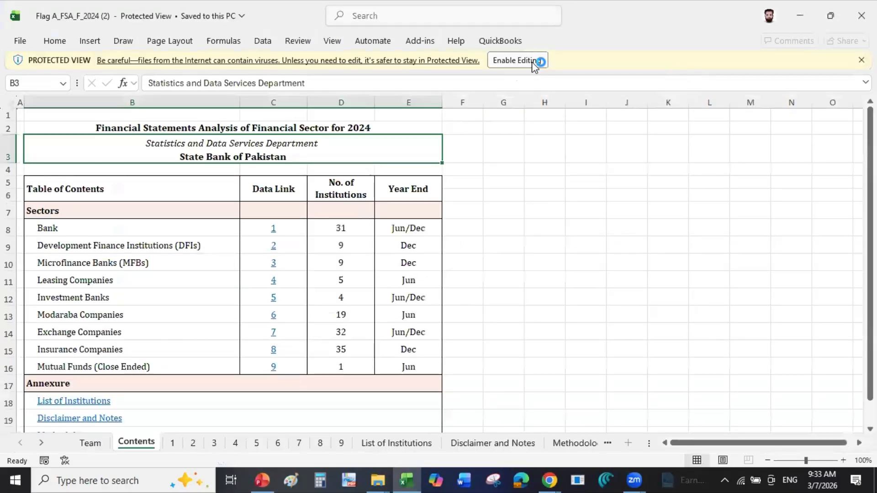
{"action": "left_click", "coordinate": [532, 61]}
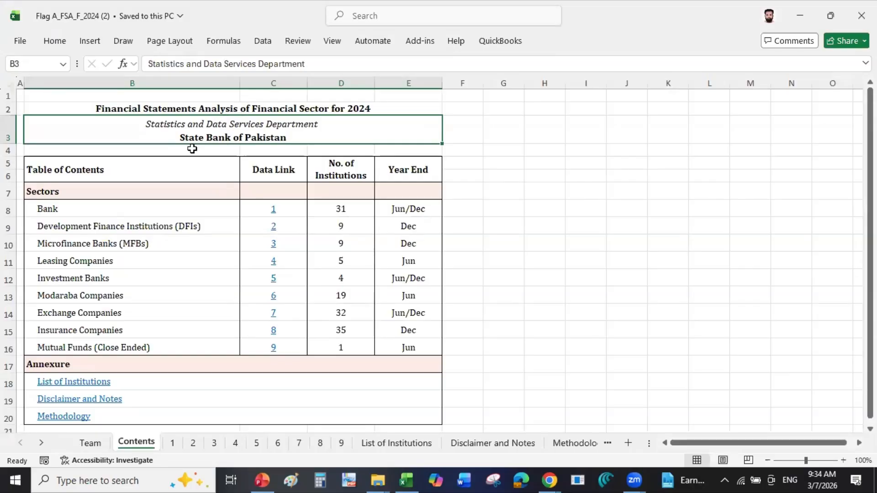
Step: Go through the sector names in the table of contents, from Bank to Mutual Funds (Close Ended)
{"action": "left_click", "coordinate": [121, 207]}
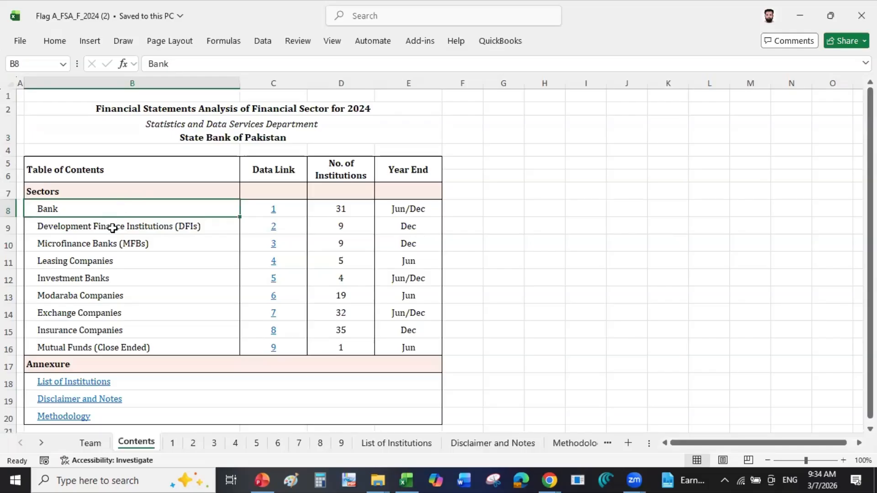
{"action": "left_click", "coordinate": [139, 232]}
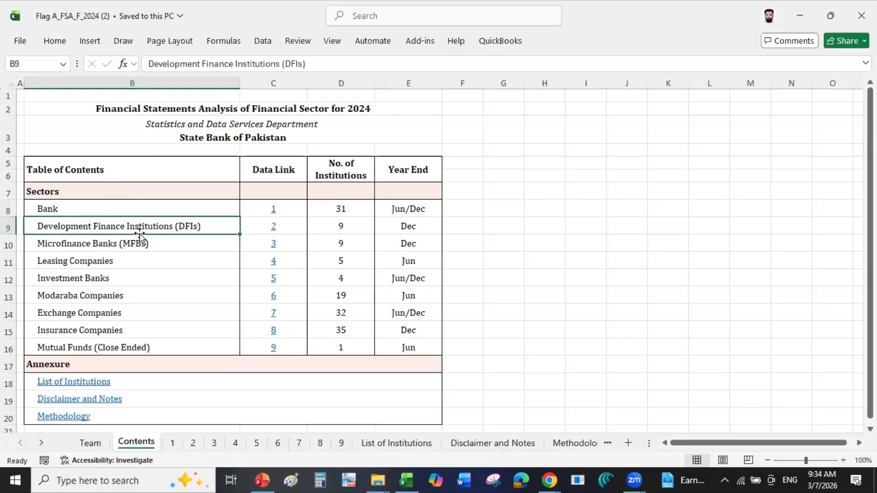
{"action": "left_click", "coordinate": [124, 243]}
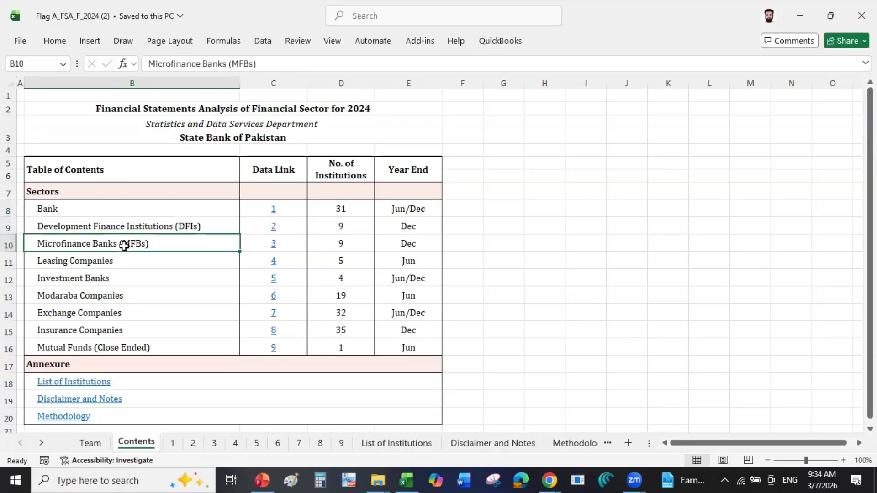
{"action": "left_click", "coordinate": [118, 266]}
{"action": "left_click", "coordinate": [117, 283]}
{"action": "left_click", "coordinate": [118, 295]}
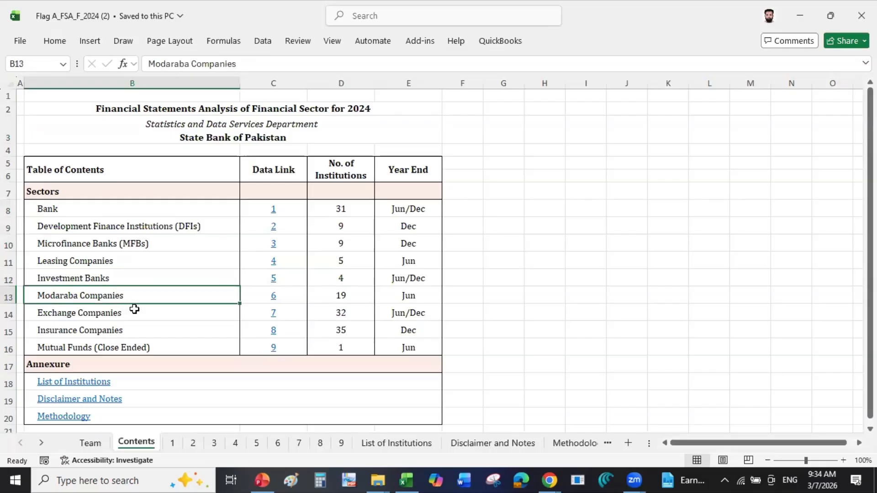
{"action": "left_click", "coordinate": [134, 310]}
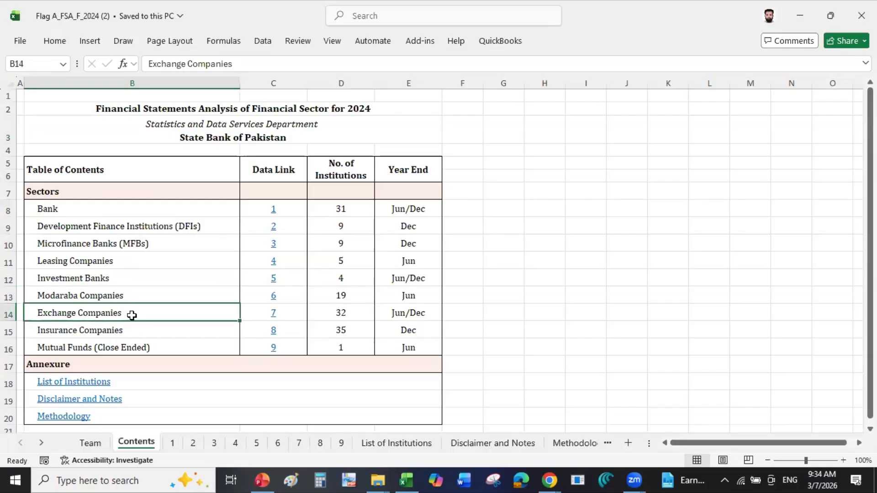
{"action": "left_click", "coordinate": [131, 326]}
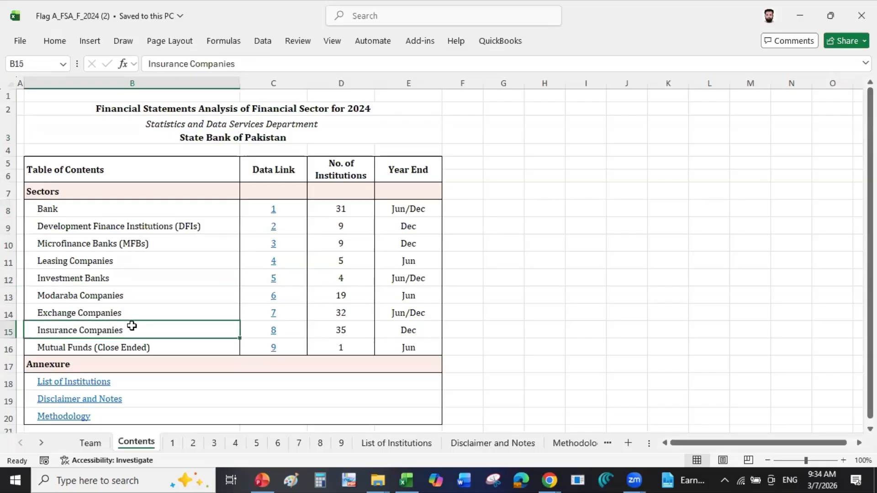
{"action": "left_click", "coordinate": [161, 345]}
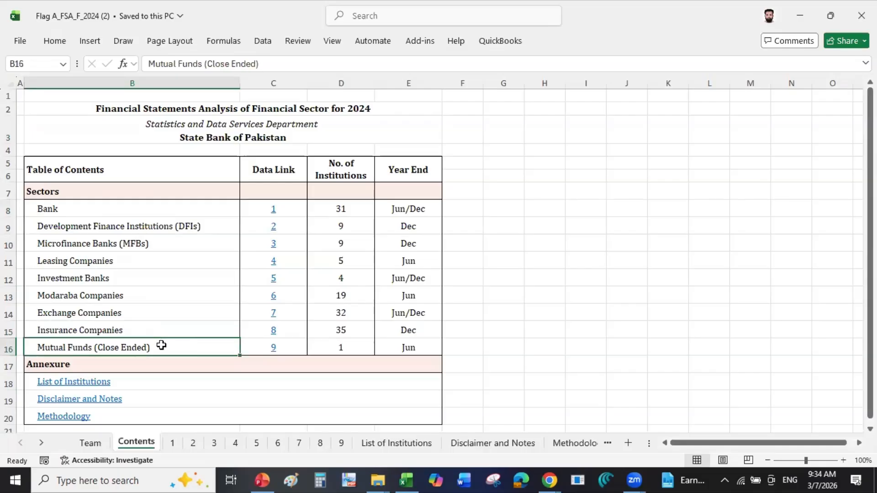
Step: Check the number of institutions for each sector from Bank down to Modaraba Companies
{"action": "left_click", "coordinate": [156, 218]}
{"action": "left_click", "coordinate": [167, 206]}
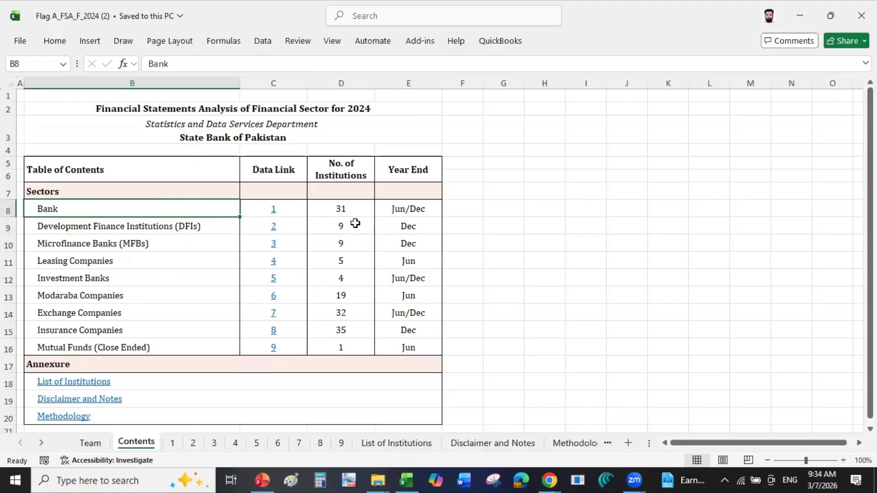
{"action": "left_click", "coordinate": [359, 209]}
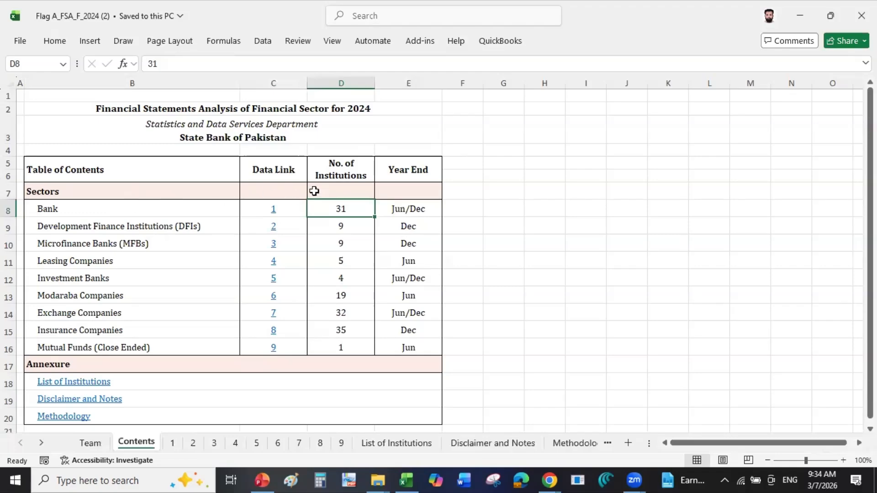
{"action": "left_click", "coordinate": [154, 222]}
{"action": "left_click", "coordinate": [350, 225]}
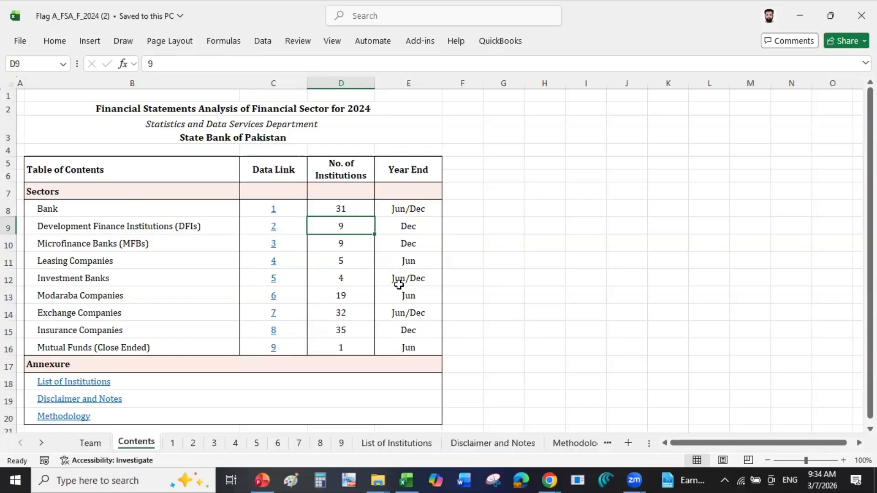
{"action": "key", "text": "Down"}
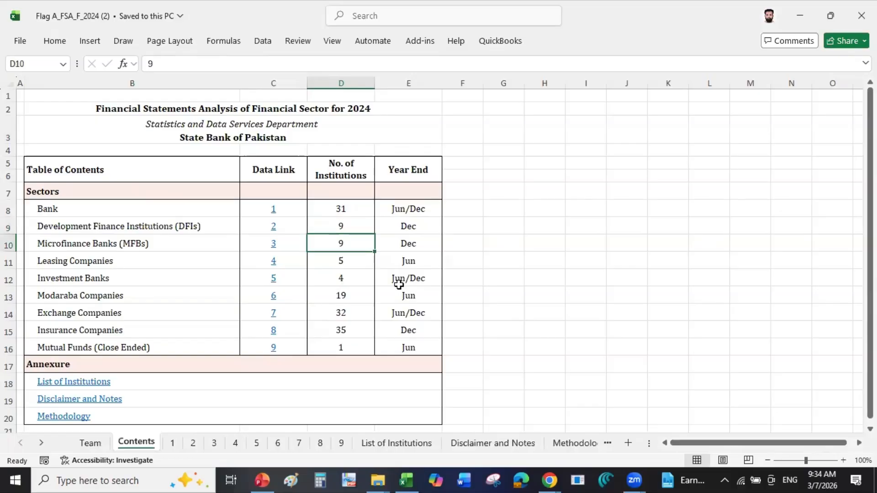
{"action": "key", "text": "Down"}
{"action": "key", "text": "Down"}
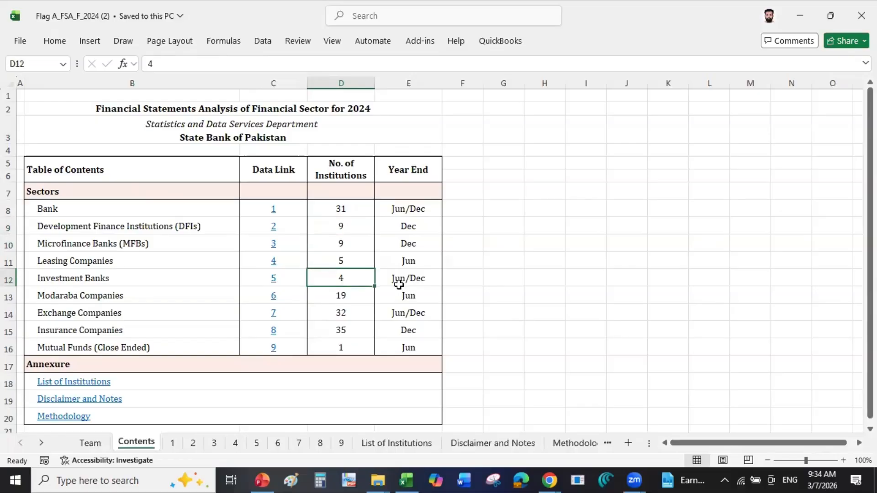
{"action": "key", "text": "Down"}
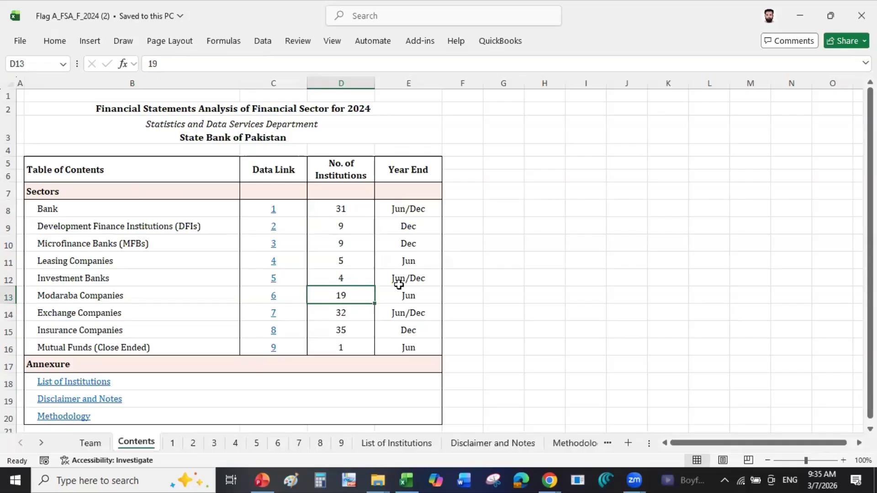
Step: Select the No. of Institutions values of all sectors, D8:D16, to check their total
{"action": "key", "text": "Up"}
{"action": "key", "text": "Up"}
{"action": "key", "text": "Up"}
{"action": "key", "text": "Up"}
{"action": "key", "text": "Up"}
{"action": "key", "text": "shift+Down"}
{"action": "key", "text": "shift+Down"}
{"action": "key", "text": "shift+Down"}
{"action": "key", "text": "shift+Down"}
{"action": "key", "text": "shift+Down"}
{"action": "key", "text": "shift+Down"}
{"action": "key", "text": "shift+Down"}
{"action": "key", "text": "shift+Down"}
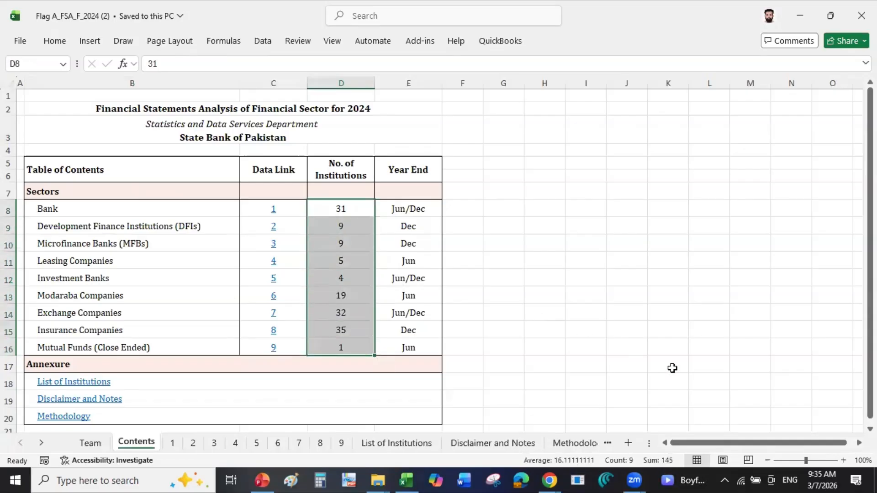
{"action": "left_click", "coordinate": [582, 483]}
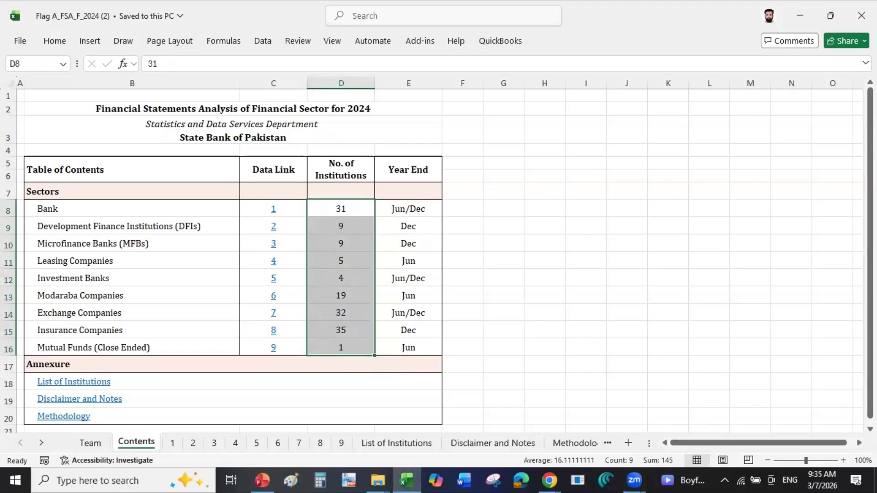
Step: Review the year-end month of each sector, from Bank down to Mutual Funds (Close Ended)
{"action": "scroll", "coordinate": [388, 268], "scroll_direction": "down", "scroll_amount": 1}
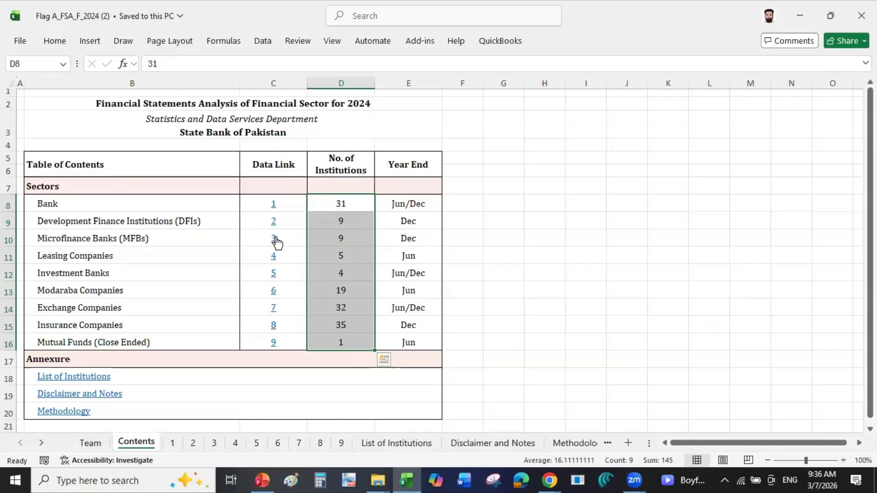
{"action": "left_click", "coordinate": [421, 198]}
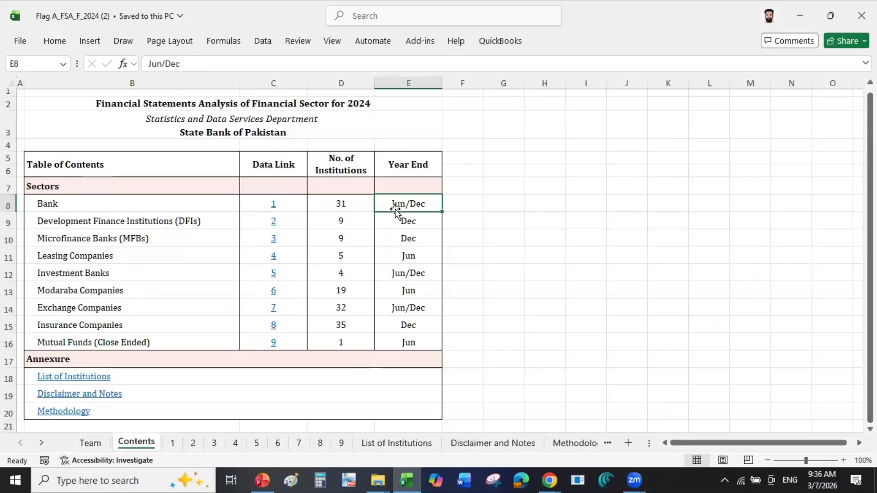
{"action": "left_click", "coordinate": [420, 217]}
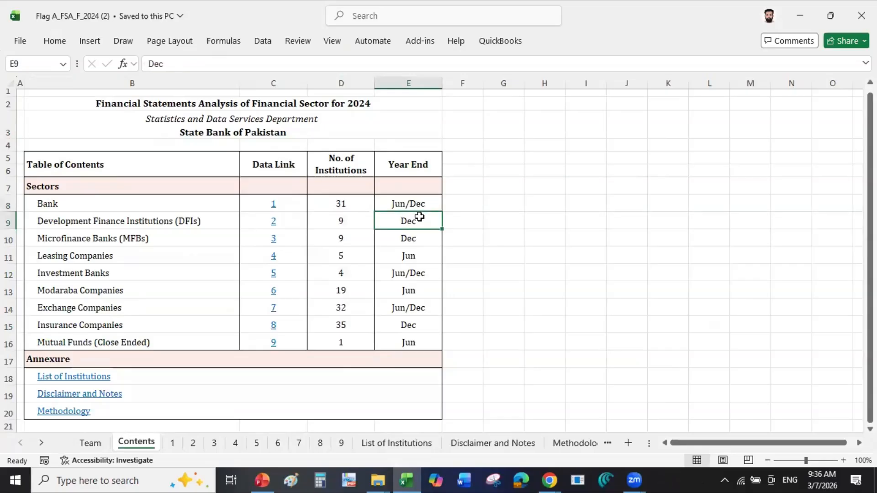
{"action": "key", "text": "Down"}
{"action": "key", "text": "Down"}
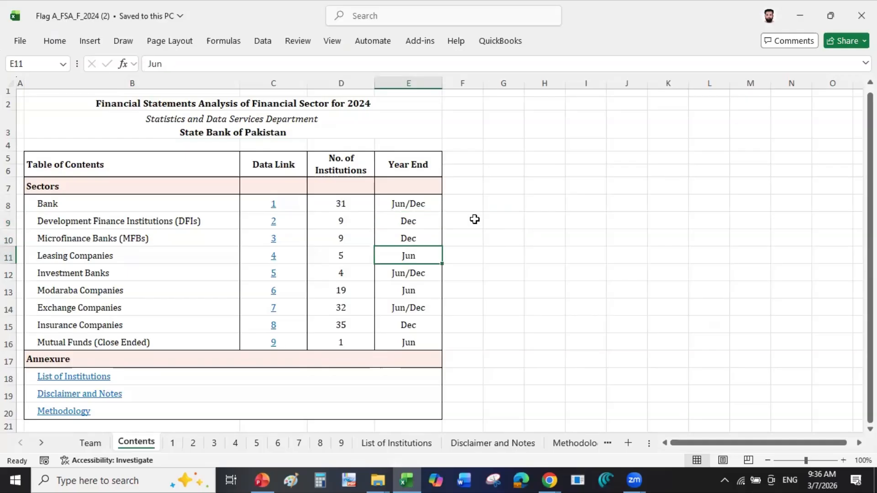
{"action": "key", "text": "Down"}
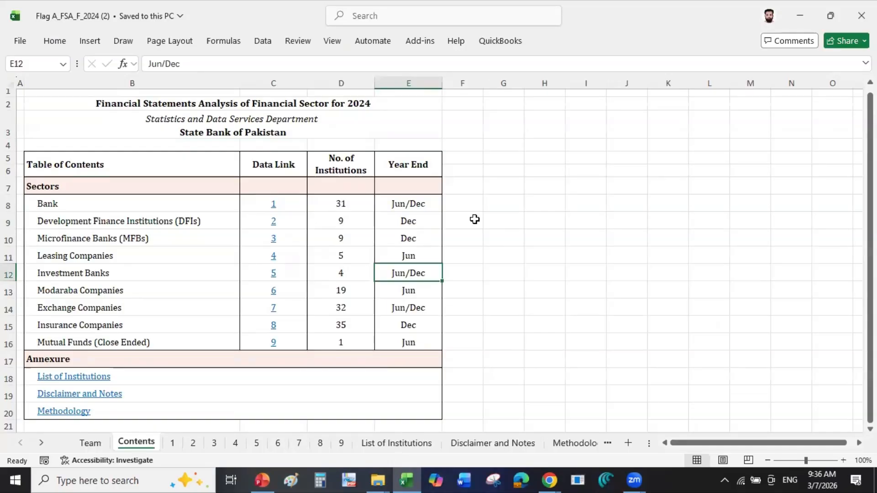
{"action": "key", "text": "Down"}
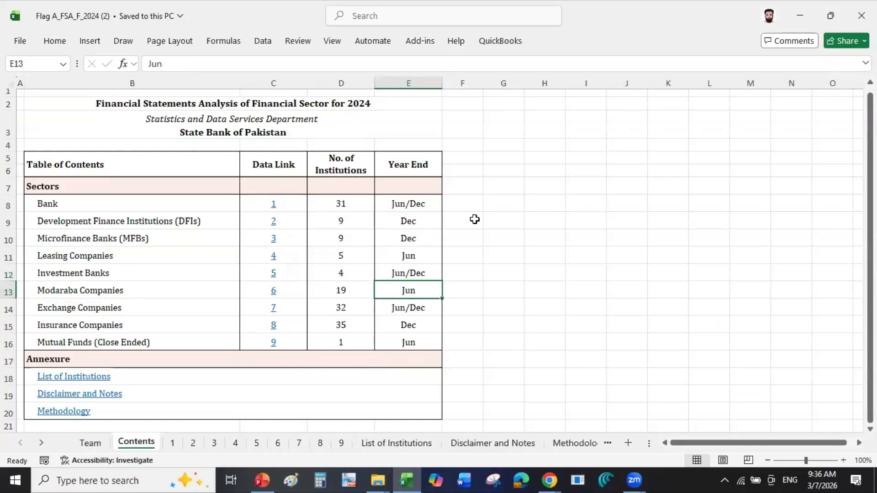
{"action": "key", "text": "Down"}
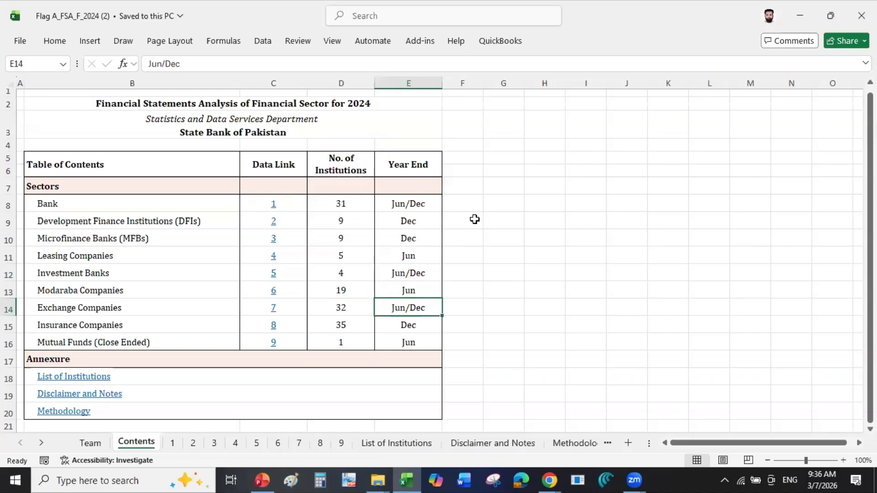
{"action": "key", "text": "Down"}
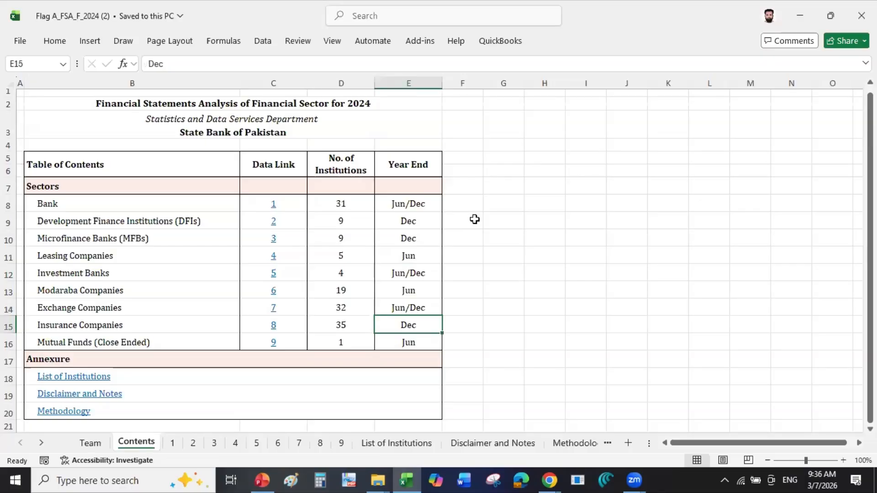
{"action": "key", "text": "Down"}
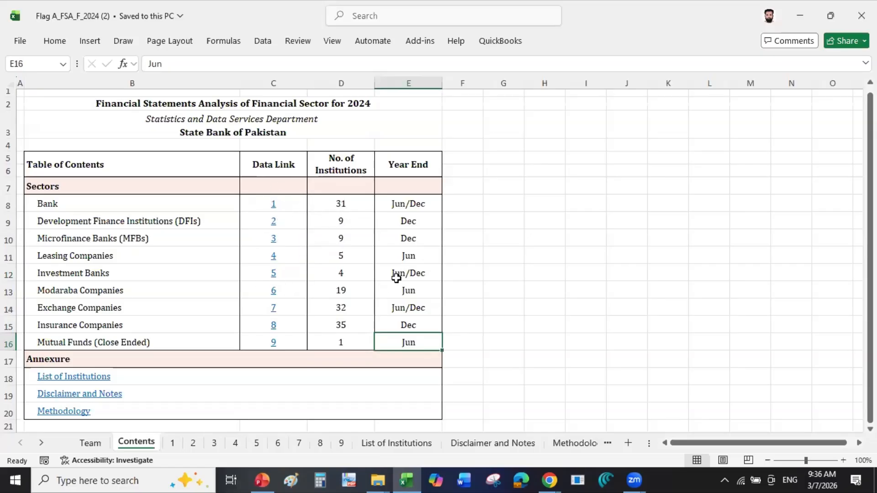
Step: Open the List of Institutions sheet and go through the foreign banks down to the Public Sector Banks heading
{"action": "left_click", "coordinate": [382, 445]}
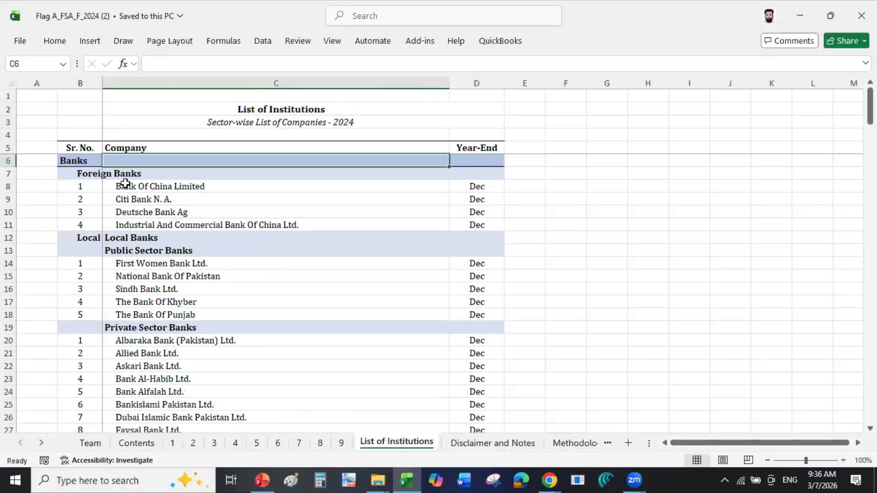
{"action": "left_click", "coordinate": [93, 177]}
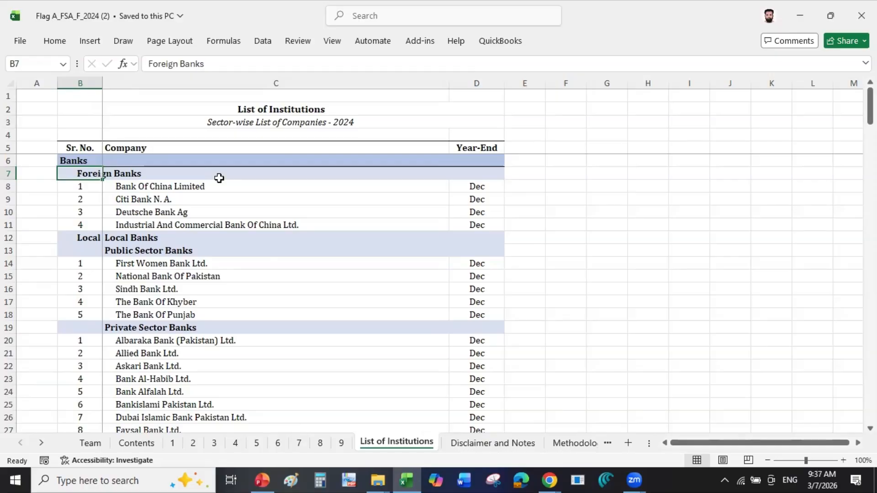
{"action": "key", "text": "Down"}
{"action": "key", "text": "Right"}
{"action": "key", "text": "Down"}
{"action": "key", "text": "Down"}
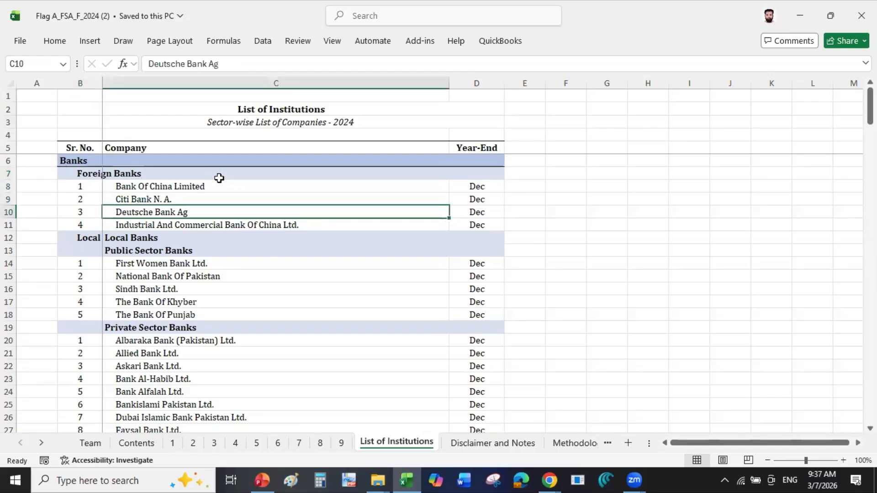
{"action": "key", "text": "Down"}
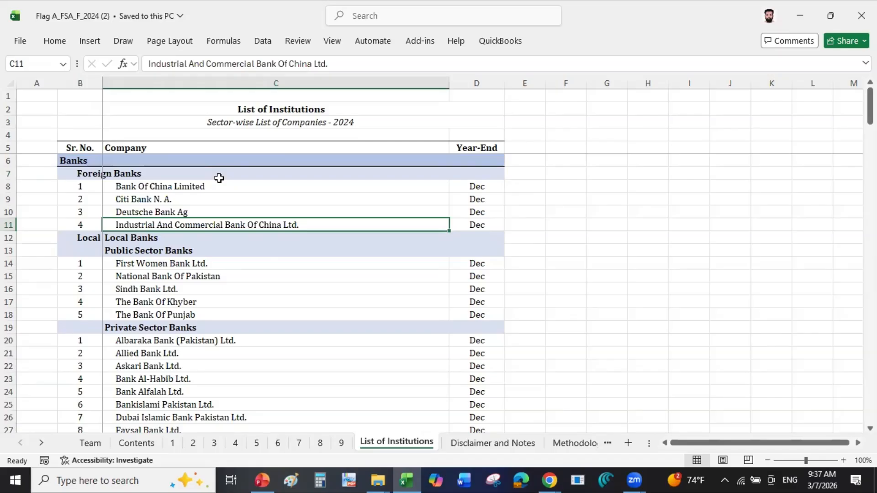
{"action": "key", "text": "Down"}
{"action": "key", "text": "Down"}
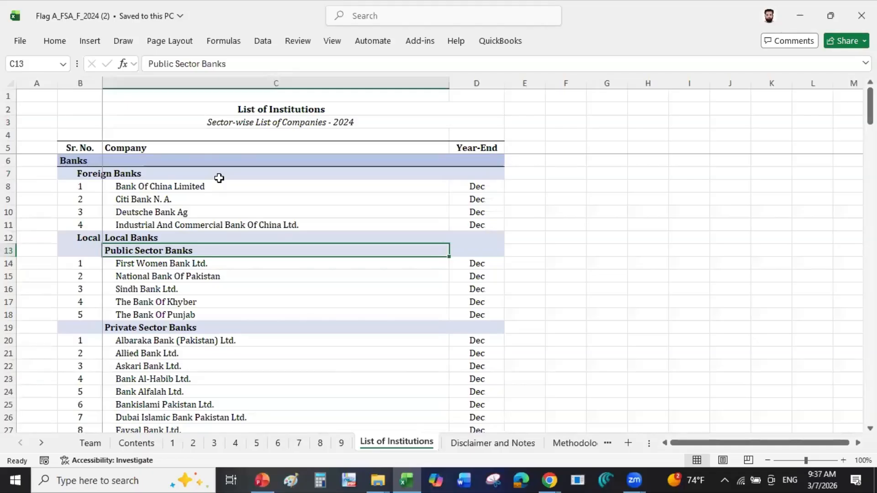
Step: Go through the public sector banks from First Women Bank Ltd. down to the Private Sector Banks heading
{"action": "key", "text": "Down"}
{"action": "key", "text": "Down"}
{"action": "key", "text": "Down"}
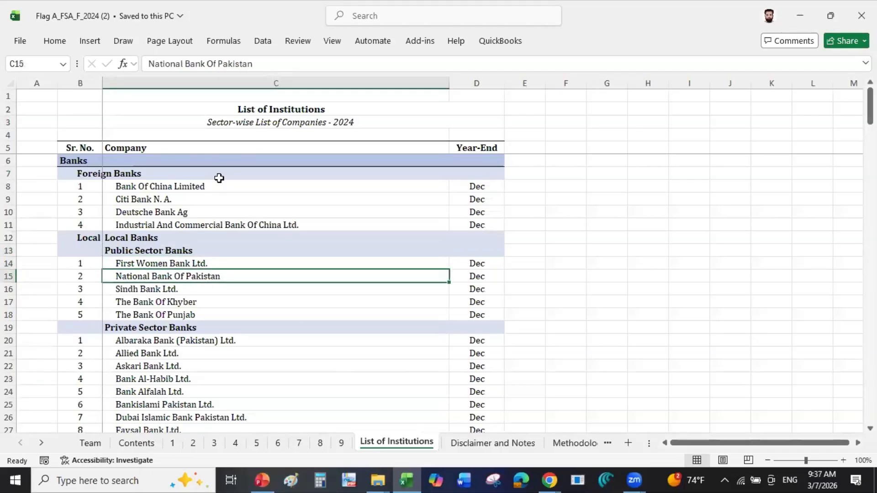
{"action": "key", "text": "Down"}
{"action": "key", "text": "Down"}
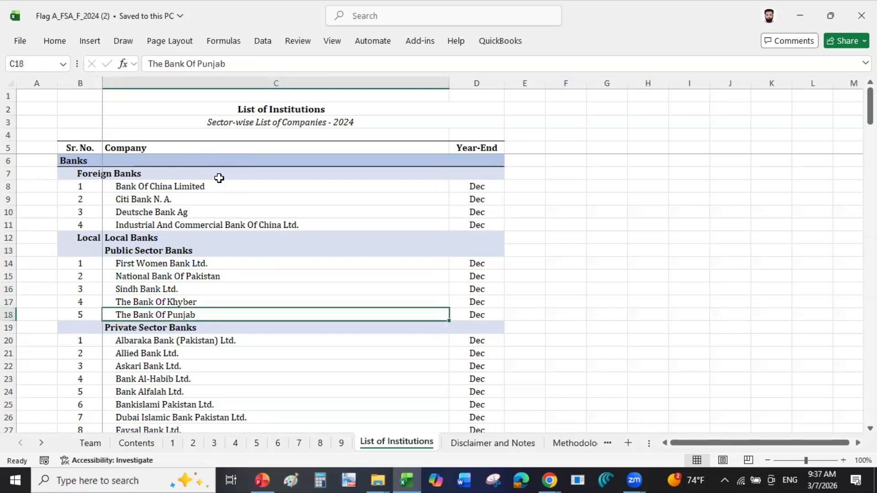
{"action": "key", "text": "Down"}
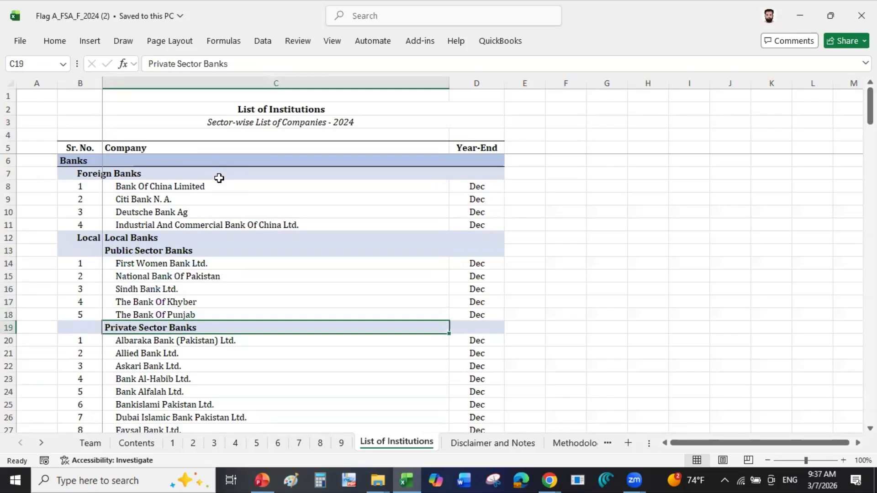
Step: Review the private sector banks from Albaraka Bank (Pakistan) Ltd. down to United Bank Ltd
{"action": "key", "text": "Down"}
{"action": "key", "text": "Down"}
{"action": "key", "text": "Down"}
{"action": "key", "text": "Down"}
{"action": "key", "text": "Down"}
{"action": "key", "text": "Down"}
{"action": "key", "text": "Down"}
{"action": "key", "text": "Down"}
{"action": "key", "text": "Down"}
{"action": "key", "text": "Down"}
{"action": "key", "text": "Down"}
{"action": "key", "text": "Down"}
{"action": "key", "text": "Down"}
{"action": "key", "text": "Down"}
{"action": "key", "text": "Down"}
{"action": "key", "text": "Down"}
{"action": "key", "text": "Down"}
{"action": "key", "text": "Down"}
{"action": "key", "text": "Down"}
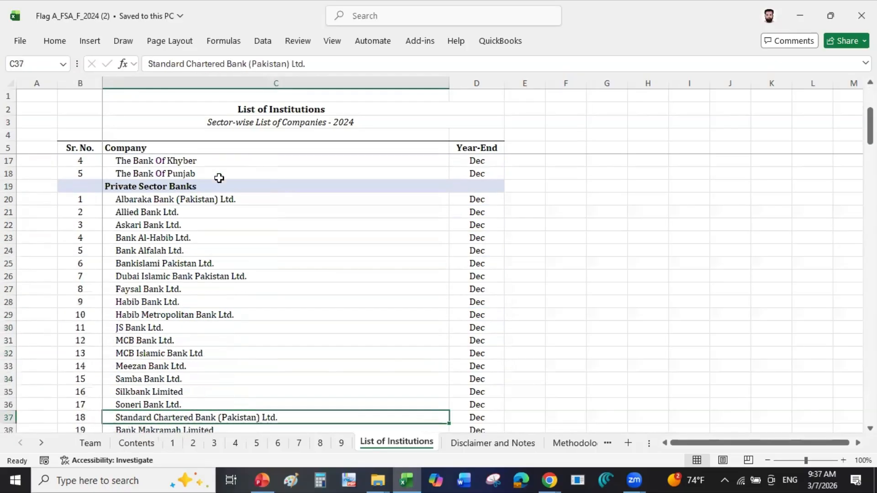
{"action": "key", "text": "Down"}
{"action": "key", "text": "Down"}
{"action": "key", "text": "Down"}
{"action": "key", "text": "Down"}
Step: Return to the Private Sector Banks heading and go through its banks again down to the Specialized Banks heading
{"action": "key", "text": "Up"}
{"action": "key", "text": "Up"}
{"action": "key", "text": "Up"}
{"action": "key", "text": "Up"}
{"action": "key", "text": "Up"}
{"action": "key", "text": "Up"}
{"action": "key", "text": "Up"}
{"action": "key", "text": "Up"}
{"action": "key", "text": "Up"}
{"action": "key", "text": "Up"}
{"action": "key", "text": "Up"}
{"action": "key", "text": "Up"}
{"action": "key", "text": "Up"}
{"action": "key", "text": "Up"}
{"action": "key", "text": "Up"}
{"action": "key", "text": "Up"}
{"action": "key", "text": "Up"}
{"action": "key", "text": "Up"}
{"action": "key", "text": "Up"}
{"action": "key", "text": "Up"}
{"action": "key", "text": "Up"}
{"action": "key", "text": "Up"}
{"action": "key", "text": "Up"}
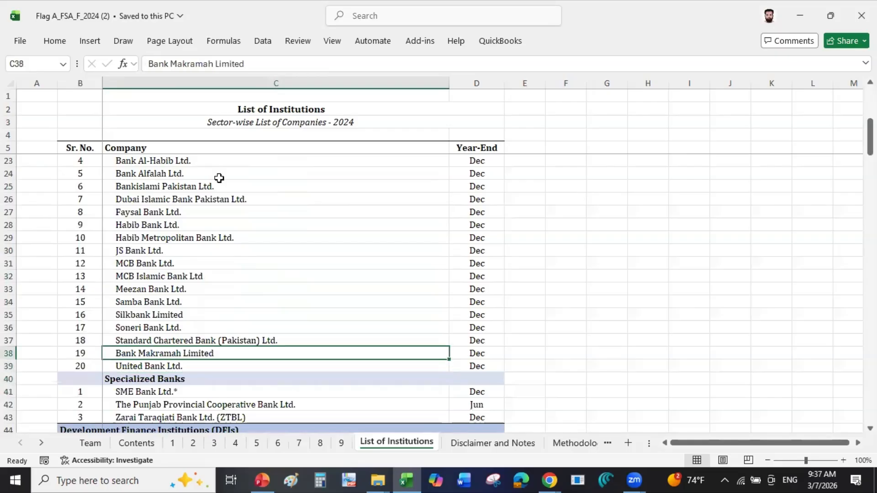
{"action": "key", "text": "Down"}
{"action": "key", "text": "Down"}
{"action": "key", "text": "Down"}
{"action": "key", "text": "Down"}
{"action": "key", "text": "Down"}
{"action": "key", "text": "Down"}
{"action": "key", "text": "Down"}
{"action": "key", "text": "Down"}
{"action": "key", "text": "Down"}
{"action": "key", "text": "Down"}
{"action": "key", "text": "Down"}
{"action": "key", "text": "Down"}
{"action": "key", "text": "Down"}
{"action": "key", "text": "Down"}
{"action": "key", "text": "Down"}
{"action": "key", "text": "Down"}
{"action": "key", "text": "Down"}
{"action": "key", "text": "Down"}
{"action": "key", "text": "Down"}
{"action": "key", "text": "Down"}
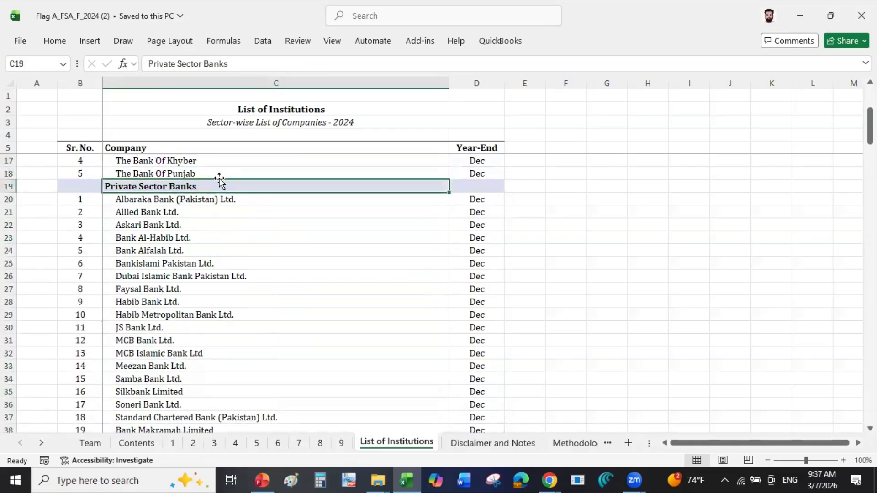
Step: Examine the specialized banks from SME Bank Ltd. to Zarai Taraqiati Bank Ltd. (ZTBL)
{"action": "key", "text": "Down"}
{"action": "key", "text": "Down"}
{"action": "key", "text": "Up"}
{"action": "key", "text": "Up"}
{"action": "key", "text": "Up"}
{"action": "key", "text": "Up"}
{"action": "key", "text": "Up"}
{"action": "key", "text": "Up"}
{"action": "key", "text": "Up"}
{"action": "key", "text": "Down"}
{"action": "key", "text": "Down"}
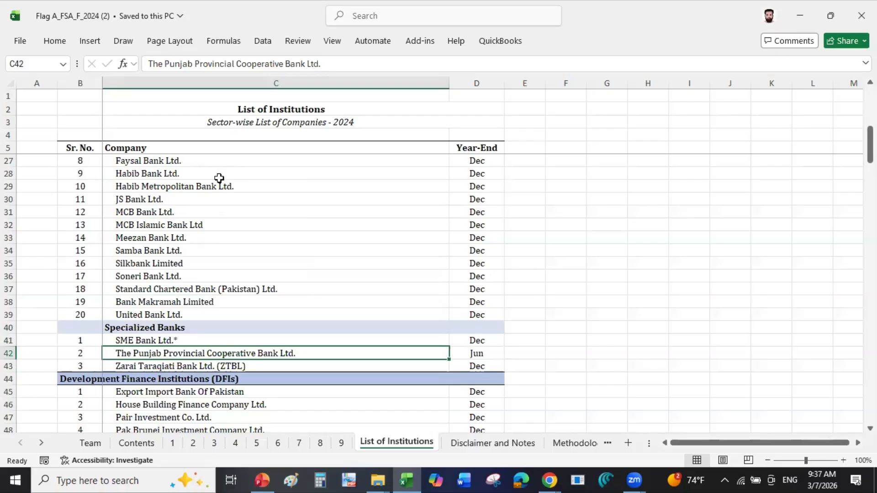
{"action": "key", "text": "Down"}
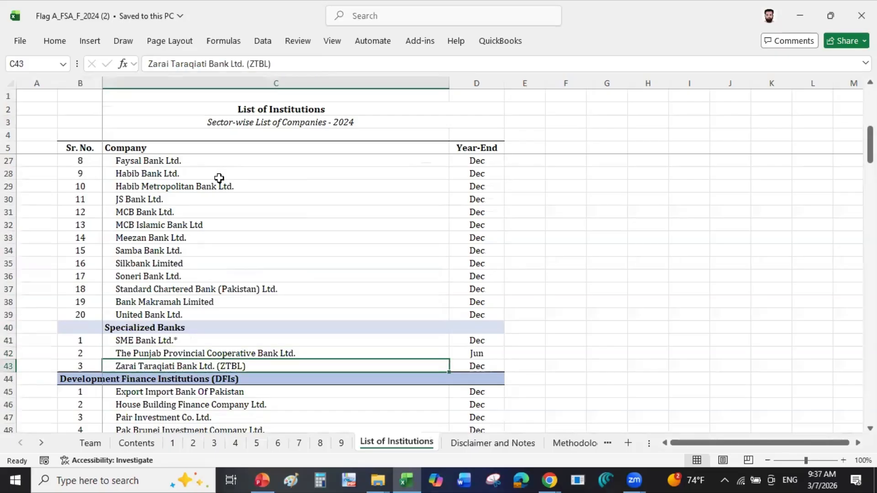
Step: Go back up to the start of the Banks section, then through all bank categories into the Development Finance Institutions (DFIs)
{"action": "key", "text": "Up"}
{"action": "key", "text": "Up"}
{"action": "key", "text": "Up"}
{"action": "key", "text": "Up"}
{"action": "key", "text": "Up"}
{"action": "key", "text": "Up"}
{"action": "key", "text": "Up"}
{"action": "key", "text": "Up"}
{"action": "key", "text": "Up"}
{"action": "key", "text": "Up"}
{"action": "key", "text": "Up"}
{"action": "key", "text": "Up"}
{"action": "key", "text": "Up"}
{"action": "key", "text": "Up"}
{"action": "key", "text": "Up"}
{"action": "key", "text": "Up"}
{"action": "key", "text": "Up"}
{"action": "key", "text": "Up"}
{"action": "key", "text": "Up"}
{"action": "key", "text": "Up"}
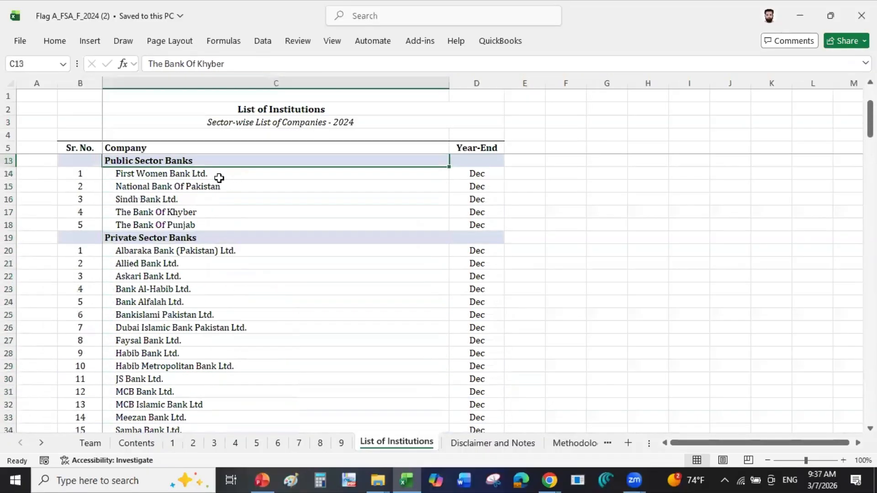
{"action": "key", "text": "Down"}
{"action": "key", "text": "Down"}
{"action": "key", "text": "Down"}
{"action": "key", "text": "Down"}
{"action": "key", "text": "Down"}
{"action": "key", "text": "Down"}
{"action": "key", "text": "Down"}
{"action": "key", "text": "Down"}
{"action": "key", "text": "Down"}
{"action": "key", "text": "Down"}
{"action": "key", "text": "Down"}
{"action": "key", "text": "Down"}
{"action": "key", "text": "Down"}
{"action": "key", "text": "Down"}
{"action": "key", "text": "Down"}
{"action": "key", "text": "Down"}
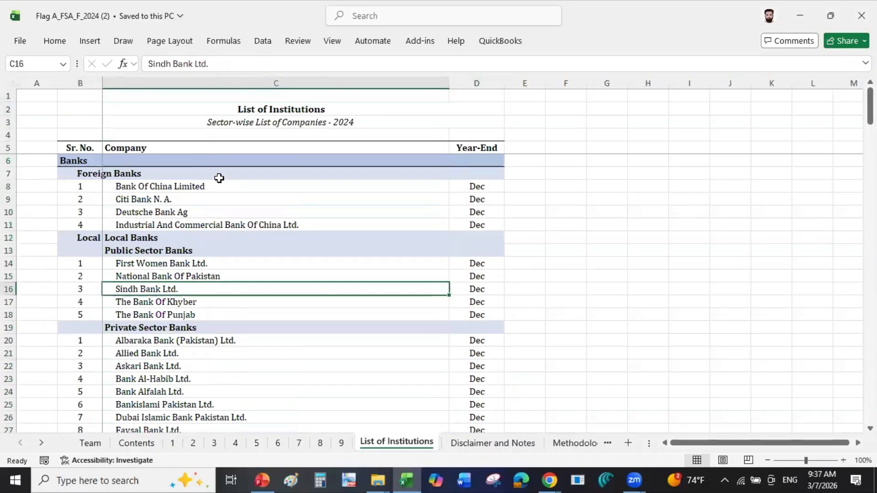
{"action": "key", "text": "Down"}
{"action": "key", "text": "Down"}
{"action": "key", "text": "Down"}
{"action": "key", "text": "Down"}
{"action": "key", "text": "Down"}
{"action": "key", "text": "Down"}
{"action": "key", "text": "Down"}
{"action": "key", "text": "Down"}
{"action": "key", "text": "Down"}
{"action": "key", "text": "Down"}
{"action": "key", "text": "Down"}
{"action": "key", "text": "Down"}
{"action": "key", "text": "Down"}
{"action": "key", "text": "Down"}
{"action": "key", "text": "Down"}
{"action": "key", "text": "Down"}
{"action": "key", "text": "Down"}
{"action": "key", "text": "Down"}
{"action": "key", "text": "Down"}
{"action": "key", "text": "Down"}
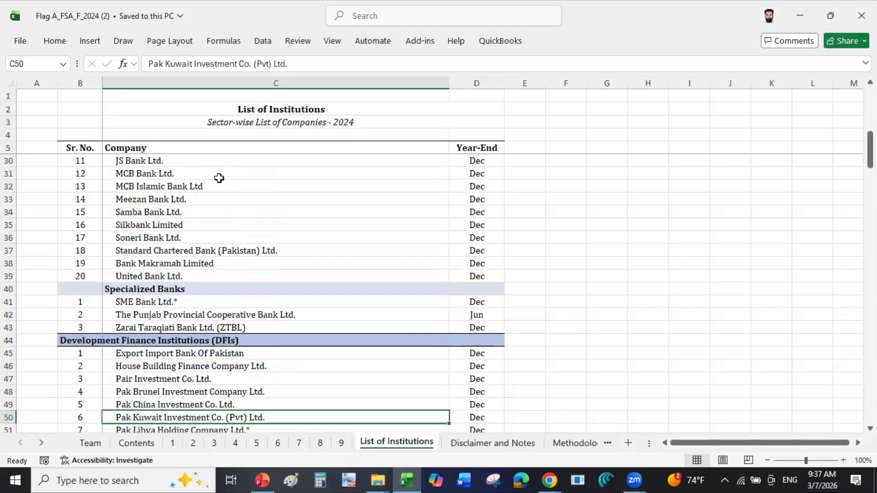
Step: Check the remaining DFIs from Pak Libya Holding Company Ltd. and continue to ASA Microfinance Bank under Microfinance Banks
{"action": "key", "text": "Down"}
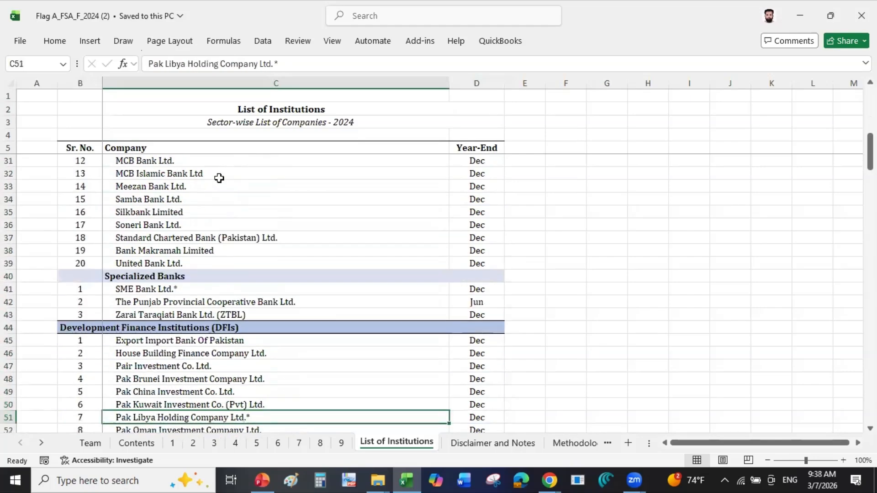
{"action": "key", "text": "Down"}
{"action": "key", "text": "Down"}
{"action": "key", "text": "Down"}
{"action": "key", "text": "Down"}
{"action": "key", "text": "Down"}
{"action": "key", "text": "Down"}
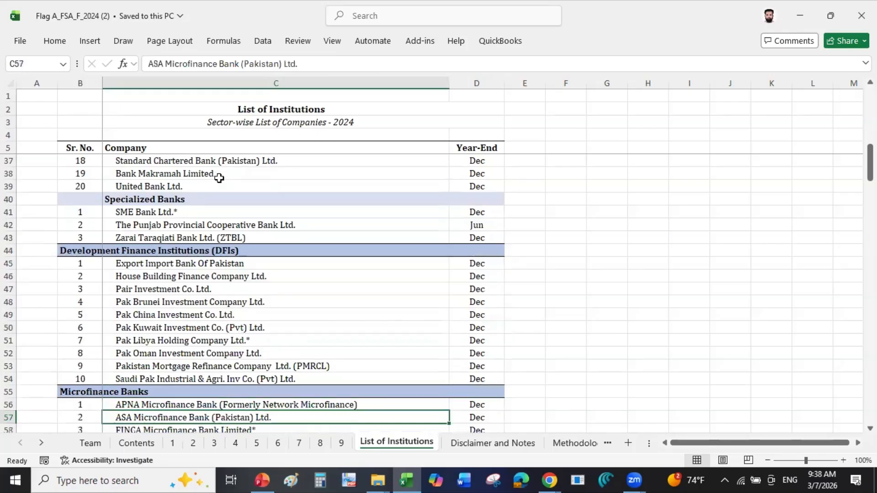
Step: Go through the microfinance banks in the institutions list from FINCA Microfinance Bank Limited down to Sindh Microfinance Bank
{"action": "key", "text": "Down"}
{"action": "key", "text": "Down"}
{"action": "key", "text": "Down"}
{"action": "key", "text": "Down"}
{"action": "key", "text": "Down"}
{"action": "key", "text": "Down"}
{"action": "key", "text": "Down"}
{"action": "key", "text": "Down"}
{"action": "key", "text": "Down"}
{"action": "key", "text": "Down"}
{"action": "key", "text": "Down"}
{"action": "key", "text": "Down"}
{"action": "key", "text": "Down"}
{"action": "key", "text": "Down"}
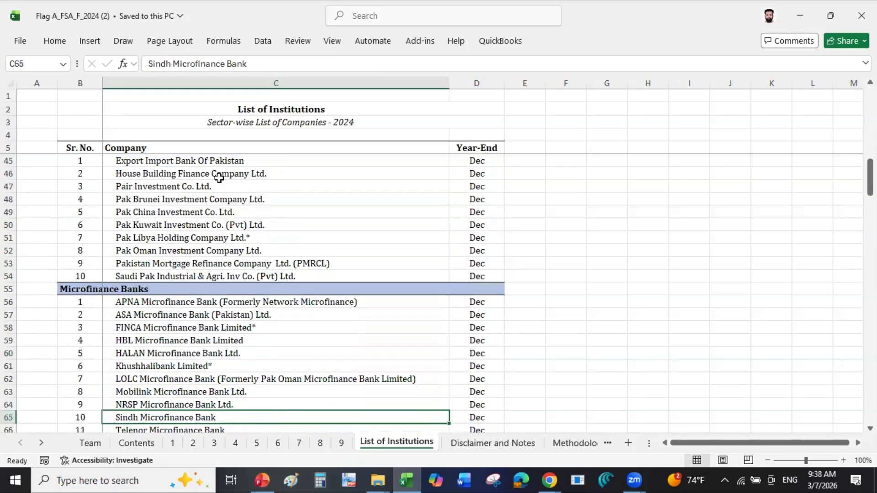
Step: Review the last microfinance banks, the leasing companies and the investment banks down to the Modaraba Companies heading
{"action": "key", "text": "Down"}
{"action": "key", "text": "Down"}
{"action": "key", "text": "Down"}
{"action": "key", "text": "Down"}
{"action": "key", "text": "Down"}
{"action": "key", "text": "Down"}
{"action": "key", "text": "Down"}
{"action": "key", "text": "Down"}
{"action": "key", "text": "Down"}
{"action": "key", "text": "Down"}
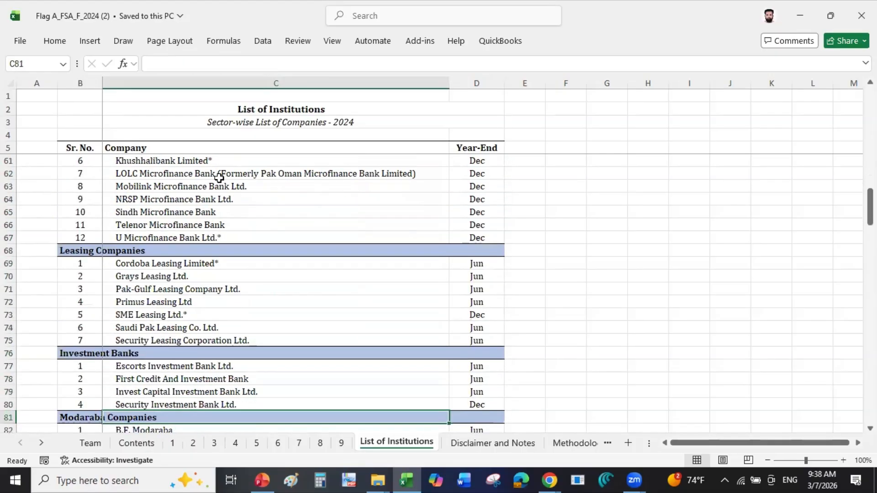
Step: Examine the first modaraba companies from B.F. Modaraba to First Imrooz Modaraba
{"action": "key", "text": "Down"}
{"action": "key", "text": "Down"}
{"action": "key", "text": "Down"}
{"action": "key", "text": "Down"}
{"action": "key", "text": "Down"}
{"action": "key", "text": "Down"}
{"action": "key", "text": "Down"}
{"action": "key", "text": "Down"}
{"action": "key", "text": "Down"}
{"action": "key", "text": "Down"}
{"action": "key", "text": "Down"}
{"action": "key", "text": "Down"}
{"action": "key", "text": "Down"}
{"action": "key", "text": "Down"}
{"action": "key", "text": "Down"}
{"action": "key", "text": "Down"}
{"action": "key", "text": "Down"}
{"action": "key", "text": "Down"}
{"action": "key", "text": "Down"}
{"action": "key", "text": "Down"}
{"action": "key", "text": "Down"}
{"action": "key", "text": "Down"}
{"action": "key", "text": "Down"}
{"action": "key", "text": "Down"}
{"action": "key", "text": "Down"}
{"action": "key", "text": "Down"}
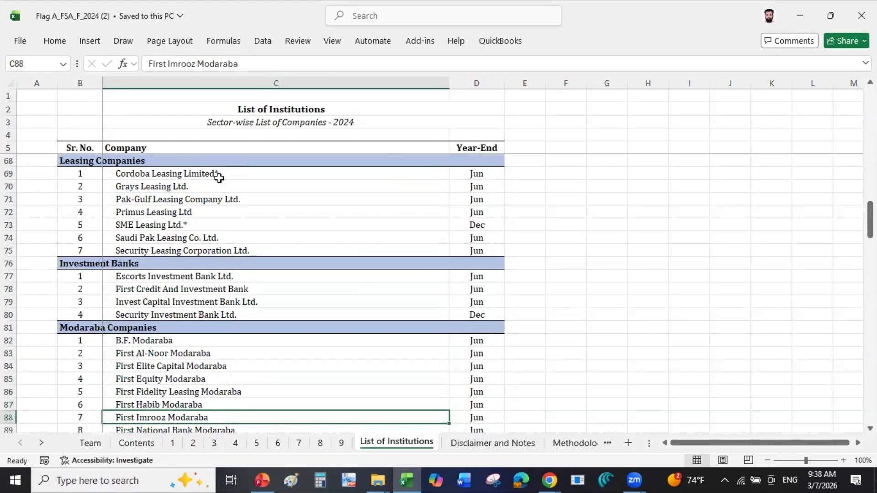
Step: Go through the remaining modaraba companies and into the Exchange Companies as far as Dream Exchange (Pvt.) Ltd
{"action": "key", "text": "Down"}
{"action": "key", "text": "Down"}
{"action": "key", "text": "Down"}
{"action": "key", "text": "Down"}
{"action": "key", "text": "Down"}
{"action": "key", "text": "Down"}
{"action": "key", "text": "Down"}
{"action": "key", "text": "Down"}
{"action": "key", "text": "Down"}
{"action": "key", "text": "Down"}
{"action": "key", "text": "Down"}
{"action": "key", "text": "Down"}
{"action": "key", "text": "Down"}
{"action": "key", "text": "Down"}
{"action": "key", "text": "Down"}
{"action": "key", "text": "Down"}
{"action": "key", "text": "Down"}
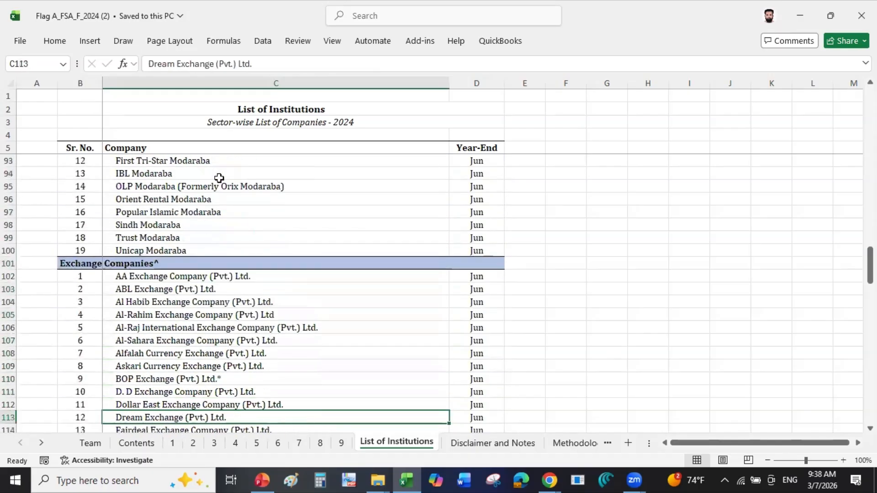
Step: Review the remaining exchange companies and the life insurers, down to Adjamjee Insurance Company Ltd. under Non-Life Insurance Companies
{"action": "key", "text": "Down"}
{"action": "key", "text": "Down"}
{"action": "key", "text": "Down"}
{"action": "key", "text": "Down"}
{"action": "key", "text": "Down"}
{"action": "key", "text": "Down"}
{"action": "key", "text": "Down"}
{"action": "key", "text": "Down"}
{"action": "key", "text": "Down"}
{"action": "key", "text": "Down"}
{"action": "key", "text": "Down"}
{"action": "key", "text": "Down"}
{"action": "key", "text": "Down"}
{"action": "key", "text": "Down"}
{"action": "key", "text": "Down"}
{"action": "key", "text": "Down"}
{"action": "key", "text": "Down"}
{"action": "key", "text": "Down"}
{"action": "key", "text": "Down"}
{"action": "key", "text": "Down"}
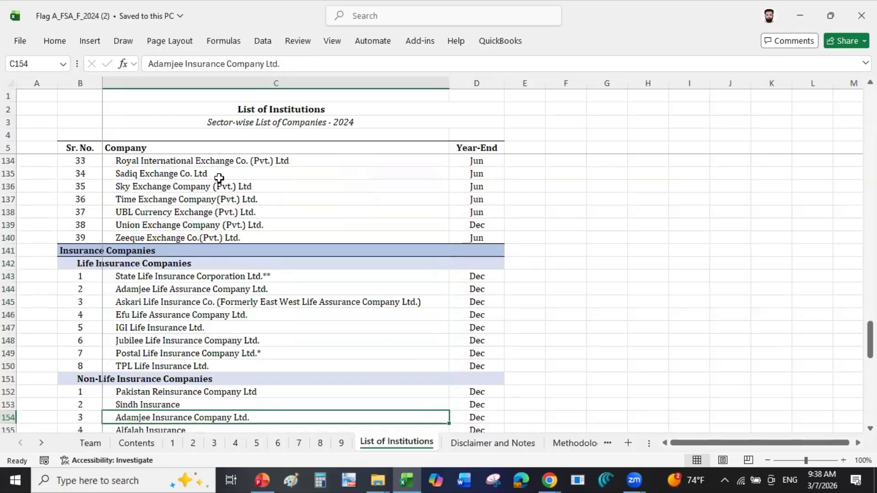
Step: Check the remaining non-life insurers, the Takaful Companies, the Mutual Funds and the footnotes ending the institutions list
{"action": "key", "text": "Down"}
{"action": "key", "text": "Down"}
{"action": "key", "text": "Down"}
{"action": "key", "text": "Down"}
{"action": "key", "text": "Down"}
{"action": "key", "text": "Down"}
{"action": "key", "text": "Down"}
{"action": "key", "text": "Down"}
{"action": "key", "text": "Down"}
{"action": "key", "text": "Down"}
{"action": "key", "text": "Down"}
{"action": "key", "text": "Down"}
{"action": "key", "text": "Down"}
{"action": "key", "text": "Down"}
{"action": "key", "text": "Down"}
{"action": "key", "text": "Down"}
{"action": "key", "text": "Down"}
{"action": "key", "text": "Down"}
{"action": "key", "text": "Down"}
{"action": "key", "text": "Down"}
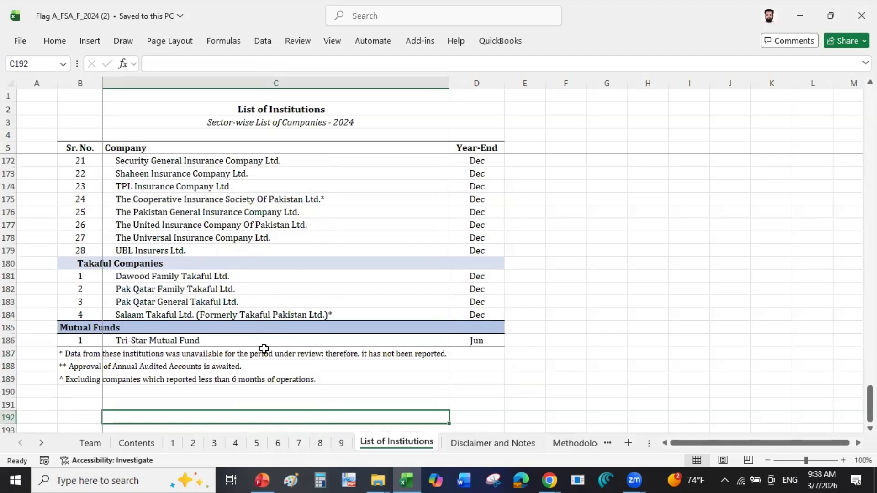
Step: Open the Banks data sheet through its data link on the Contents sheet and go to the first Bank Type entry
{"action": "left_click", "coordinate": [133, 444]}
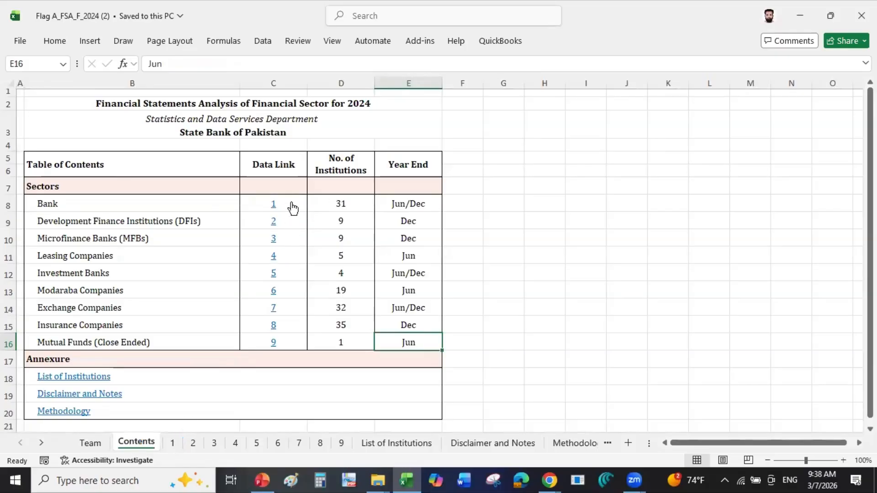
{"action": "left_click", "coordinate": [275, 205]}
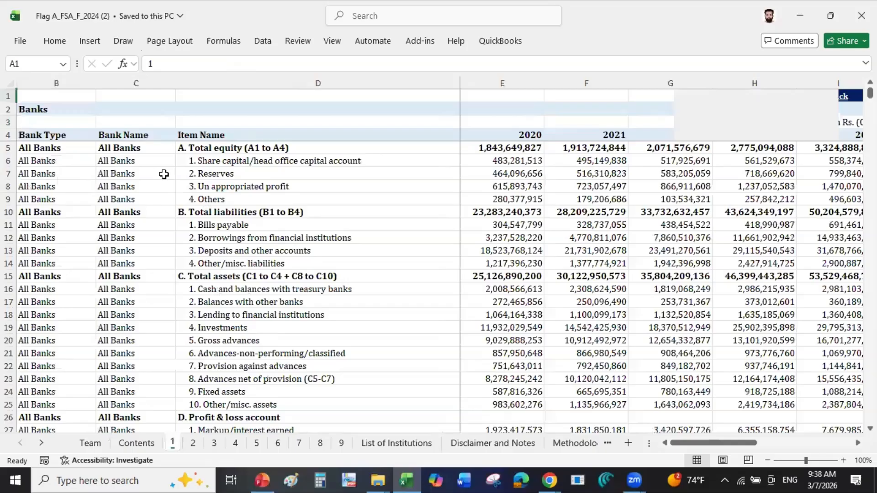
{"action": "left_click", "coordinate": [134, 120]}
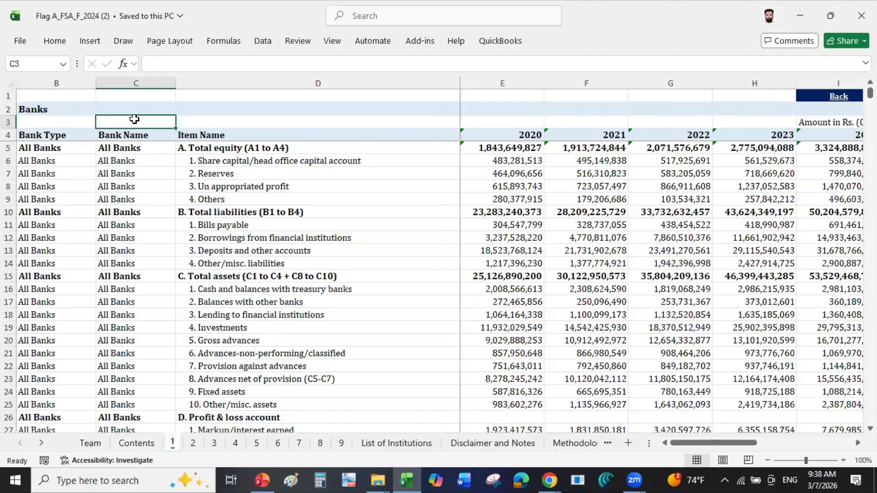
{"action": "key", "text": "Left"}
{"action": "key", "text": "Down"}
{"action": "key", "text": "Down"}
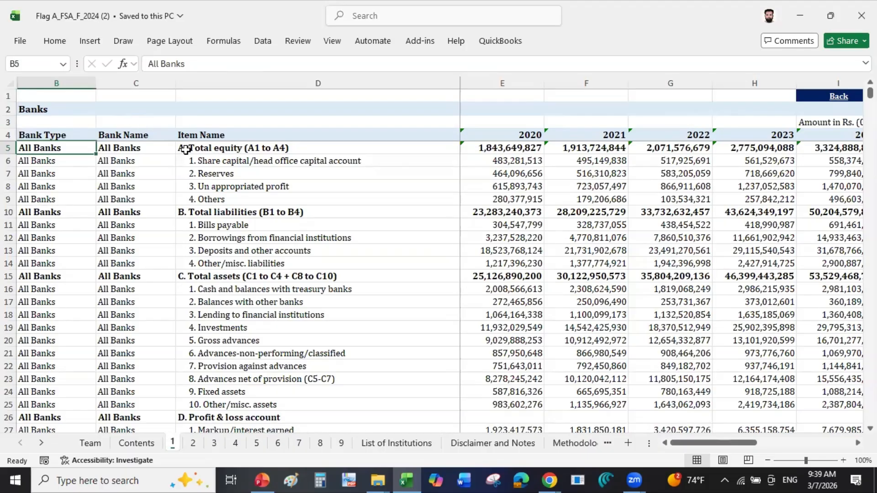
Step: Examine the Bank Name and Item Name headers, the year columns from 2020 to 2024 and the amount unit note
{"action": "left_click", "coordinate": [210, 148]}
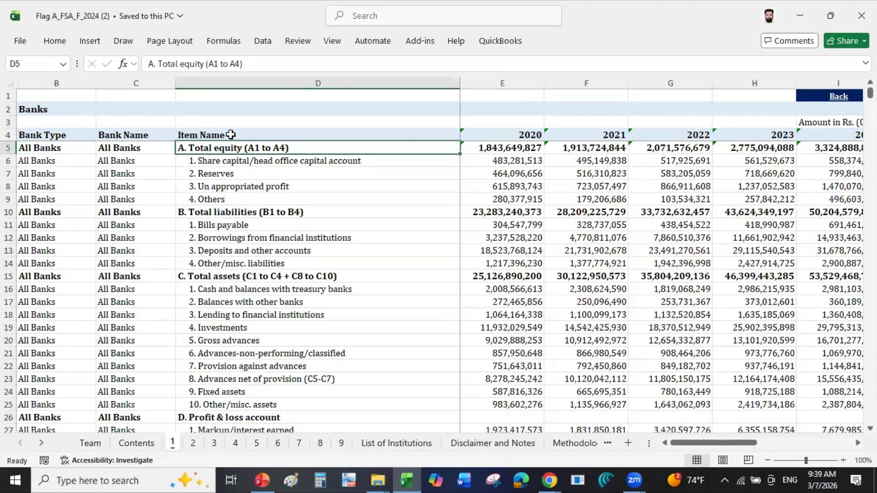
{"action": "left_click", "coordinate": [137, 134]}
{"action": "left_click", "coordinate": [224, 136]}
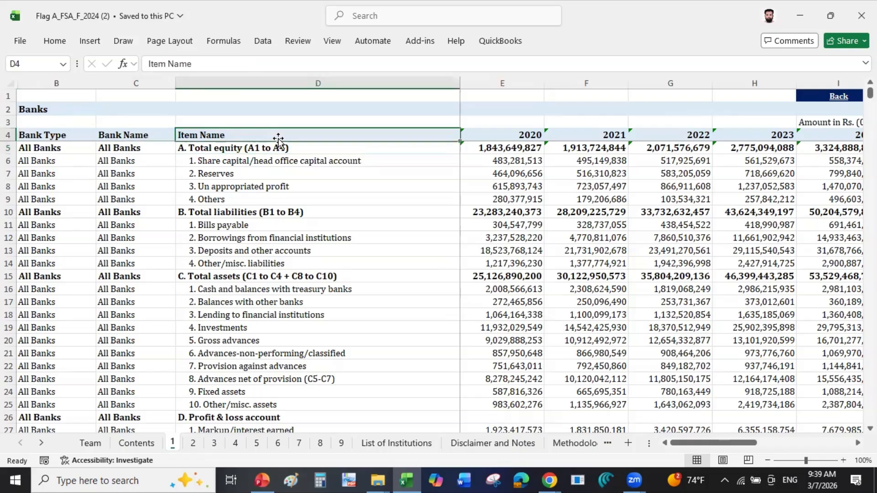
{"action": "key", "text": "Right"}
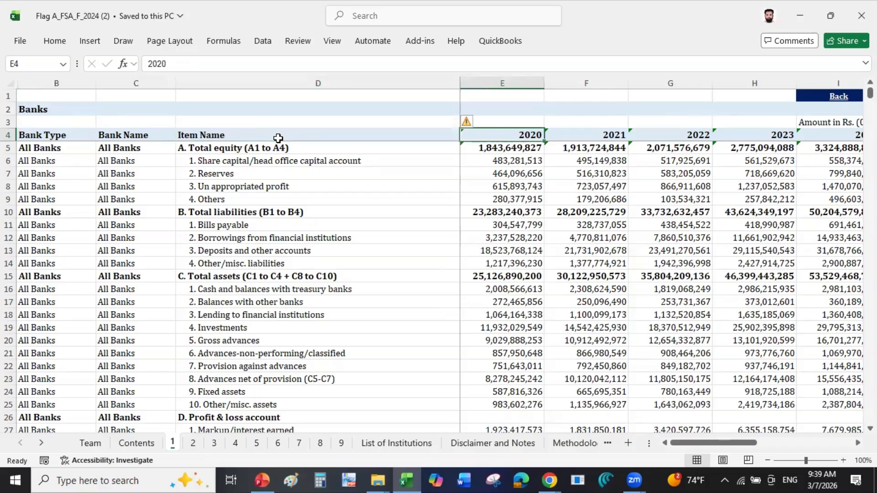
{"action": "key", "text": "Right"}
{"action": "key", "text": "Right"}
{"action": "key", "text": "Right"}
{"action": "key", "text": "Right"}
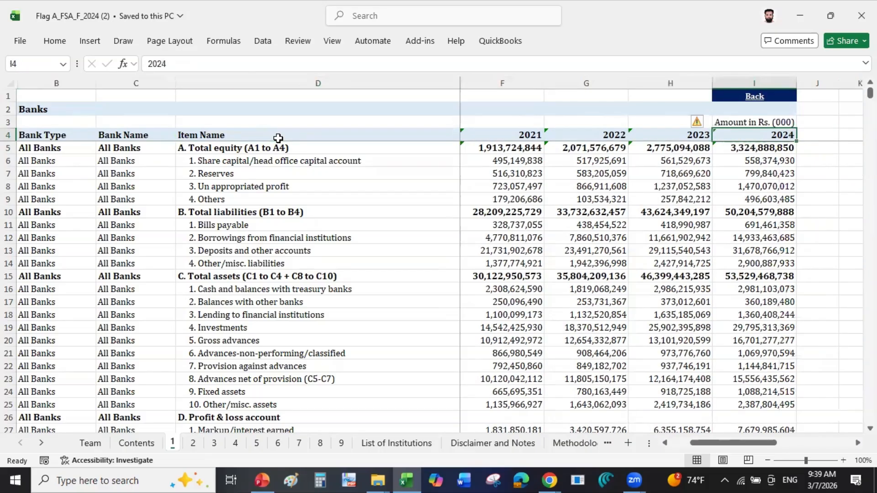
{"action": "key", "text": "Up"}
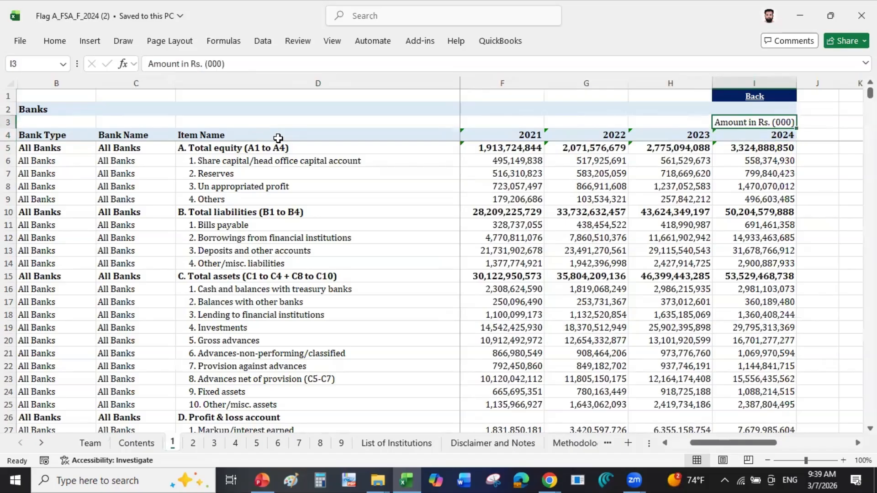
Step: Check the 2024 total equity formula for All Banks and follow its row back to the Total equity item name
{"action": "left_click", "coordinate": [778, 148]}
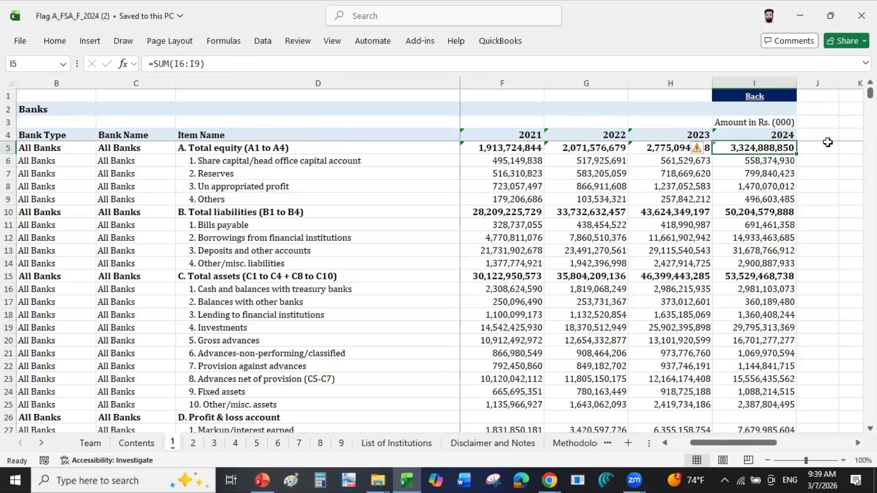
{"action": "key", "text": "Left"}
{"action": "key", "text": "Left"}
{"action": "key", "text": "Left"}
{"action": "key", "text": "Left"}
{"action": "key", "text": "Left"}
{"action": "key", "text": "Left"}
{"action": "key", "text": "Left"}
{"action": "key", "text": "Right"}
{"action": "key", "text": "Right"}
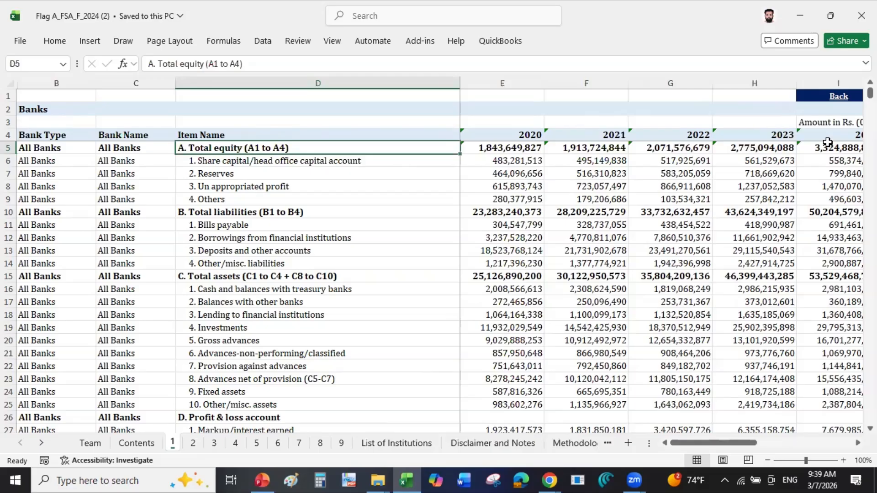
Step: Go through the equity components from Share capital/head office capital account to Others, ending on the 2020 amount for Others
{"action": "key", "text": "Down"}
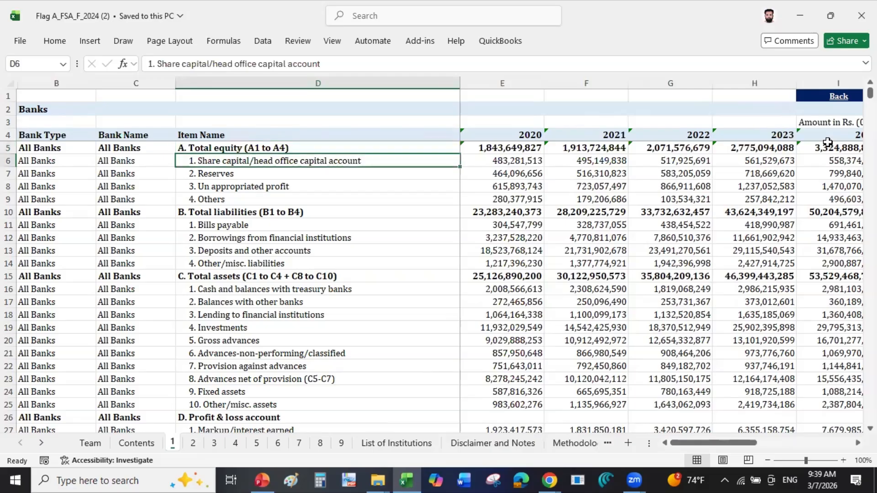
{"action": "key", "text": "Down"}
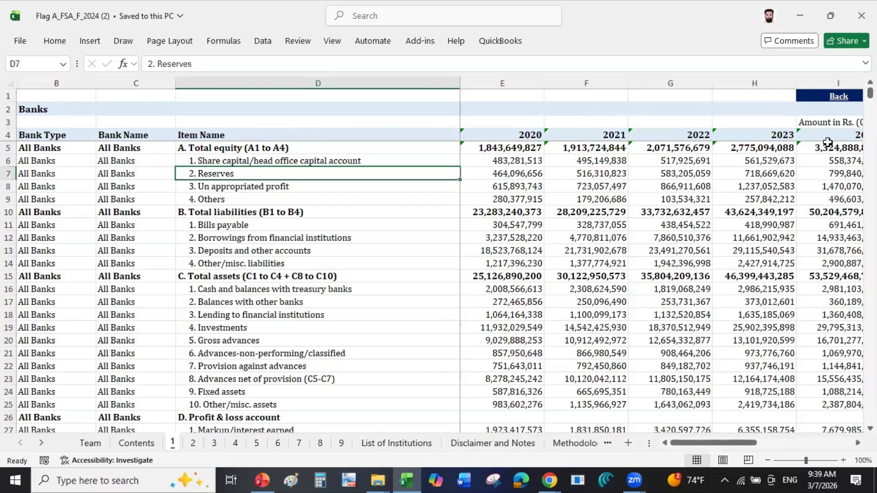
{"action": "key", "text": "Down"}
{"action": "key", "text": "Down"}
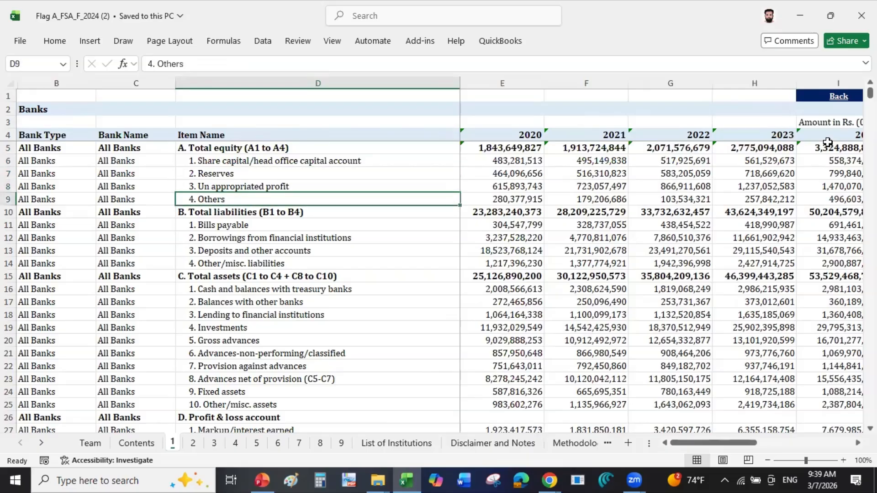
{"action": "key", "text": "Right"}
{"action": "key", "text": "Right"}
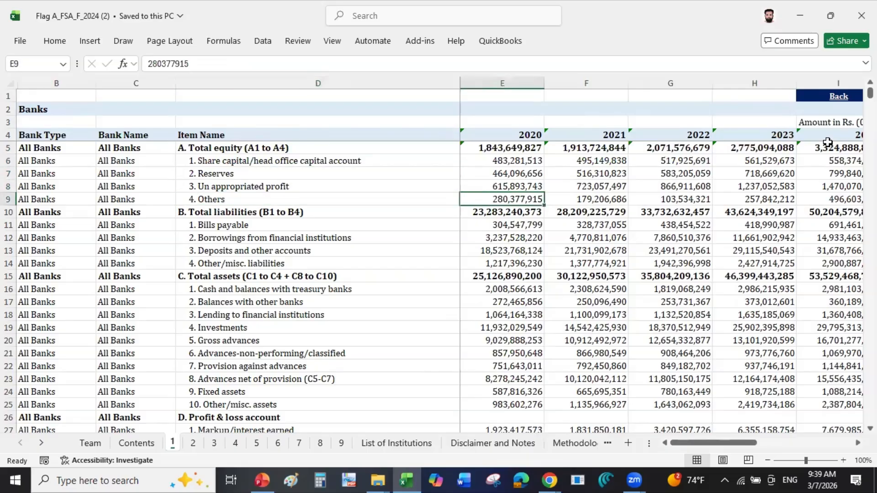
Step: Go back up the 2020 column and check the formula behind total equity
{"action": "key", "text": "Left"}
{"action": "key", "text": "Up"}
{"action": "key", "text": "Up"}
{"action": "key", "text": "Up"}
{"action": "key", "text": "Up"}
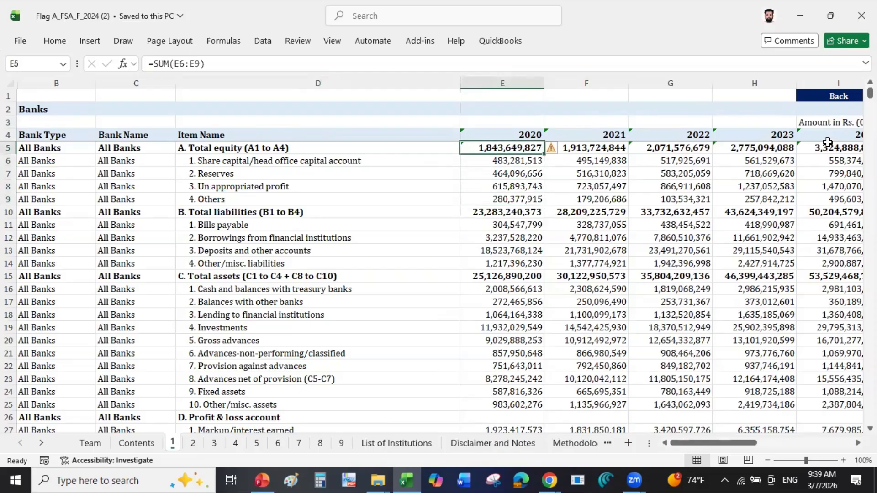
Step: Move down the item names past the equity components to the Total liabilities heading
{"action": "key", "text": "Left"}
{"action": "key", "text": "Down"}
{"action": "key", "text": "Down"}
{"action": "key", "text": "Down"}
{"action": "key", "text": "Down"}
{"action": "key", "text": "Down"}
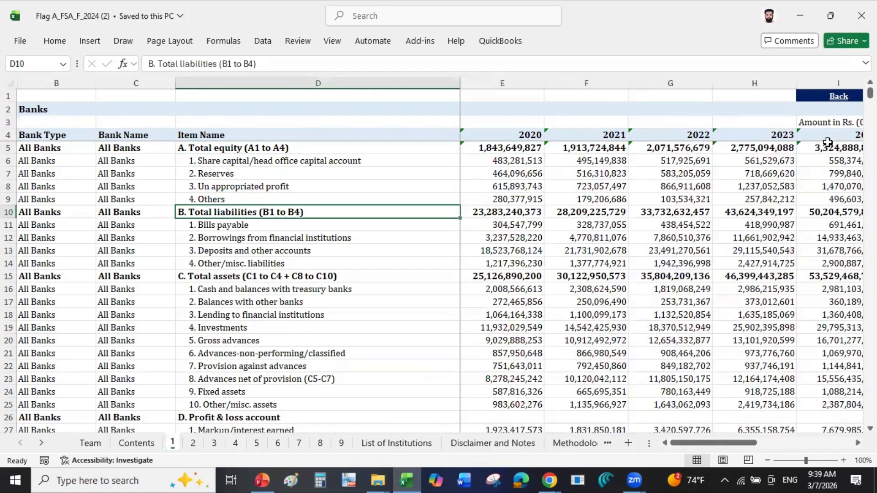
{"action": "key", "text": "Down"}
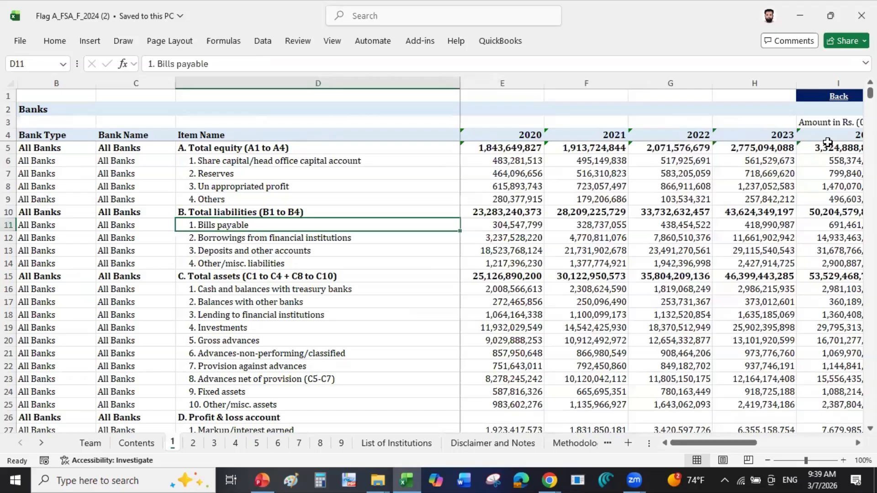
{"action": "key", "text": "Down"}
{"action": "key", "text": "Up"}
{"action": "key", "text": "Up"}
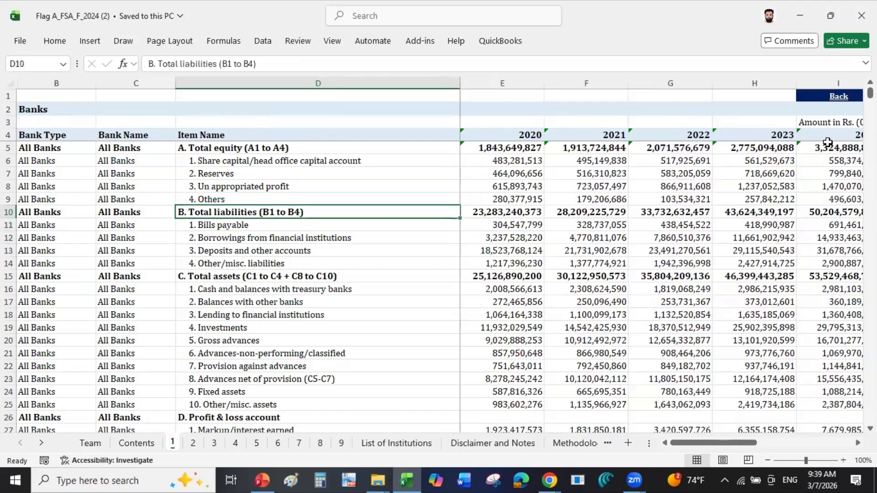
Step: Examine the liability components one by one from Bills payable to Other/misc. liabilities
{"action": "key", "text": "Down"}
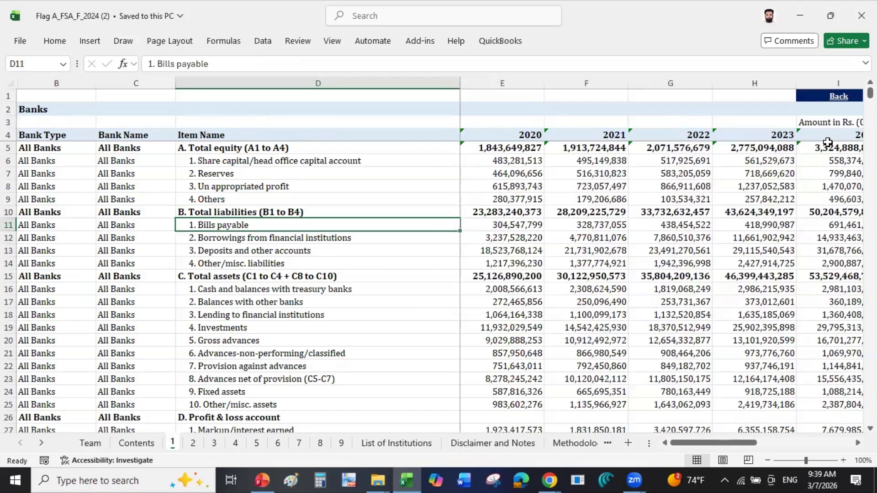
{"action": "key", "text": "Down"}
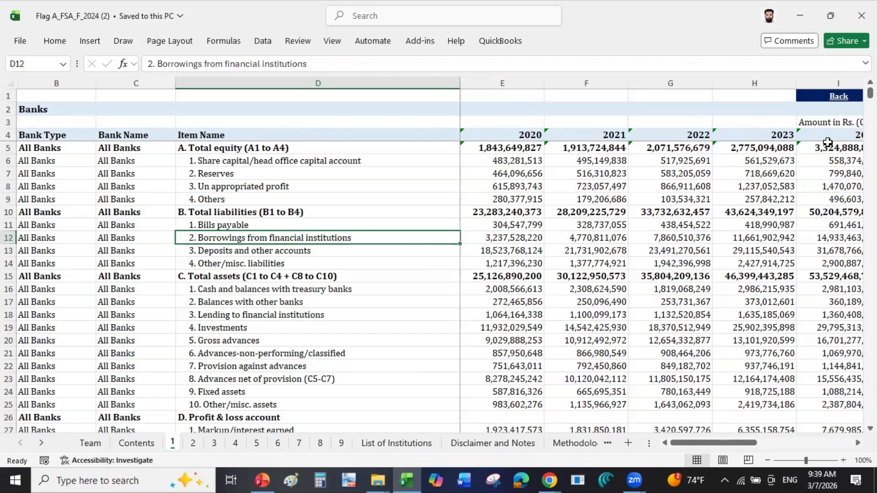
{"action": "key", "text": "Down"}
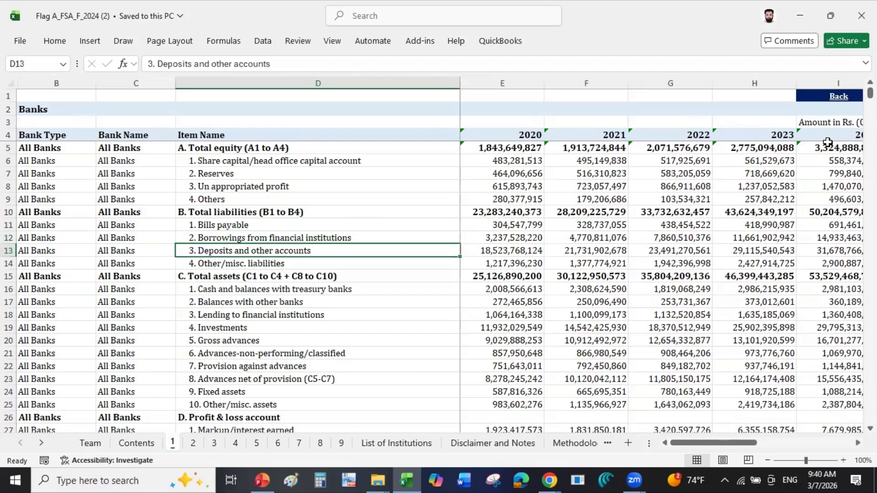
{"action": "key", "text": "Down"}
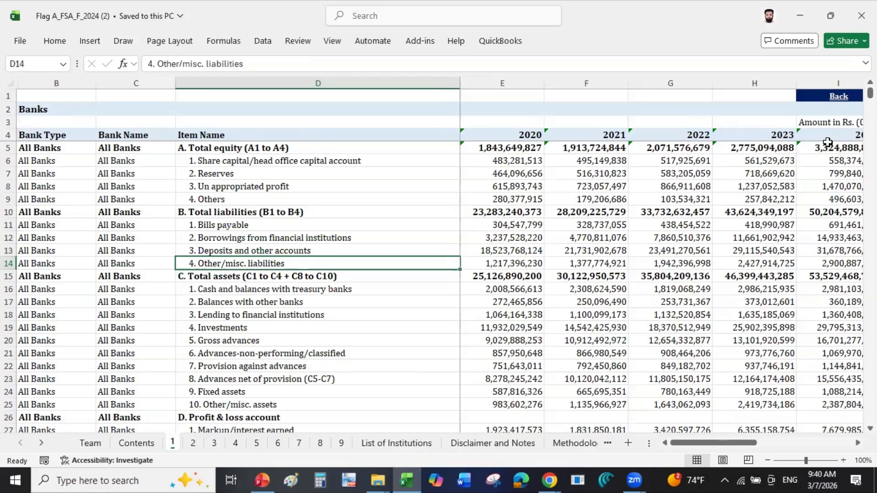
Step: Examine the Total assets heading and its components one by one, from Cash and balances with treasury banks to Other/misc. assets
{"action": "key", "text": "Down"}
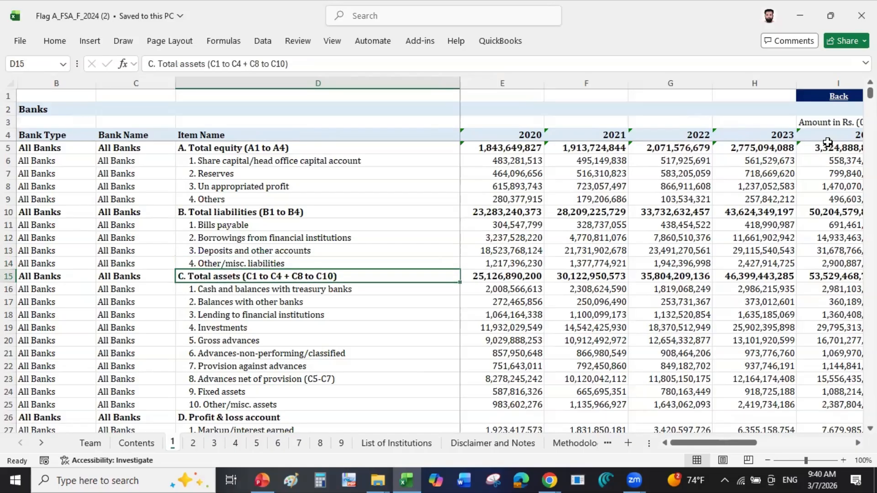
{"action": "key", "text": "Down"}
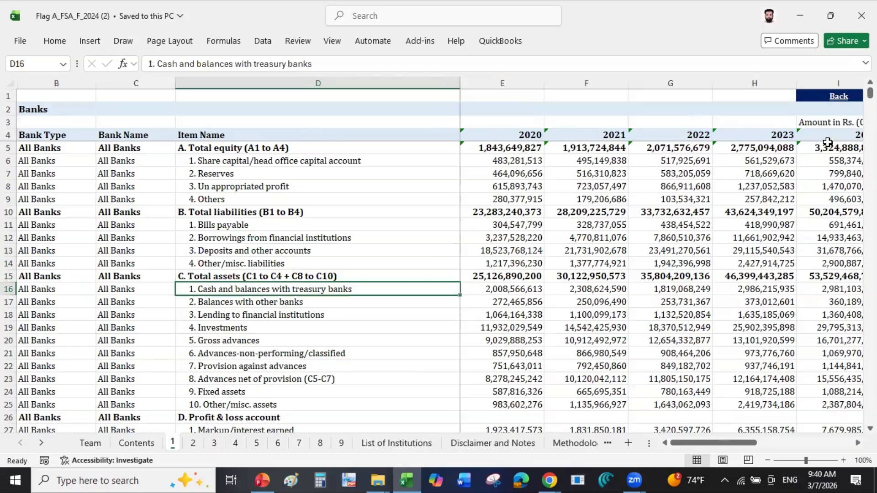
{"action": "key", "text": "Down"}
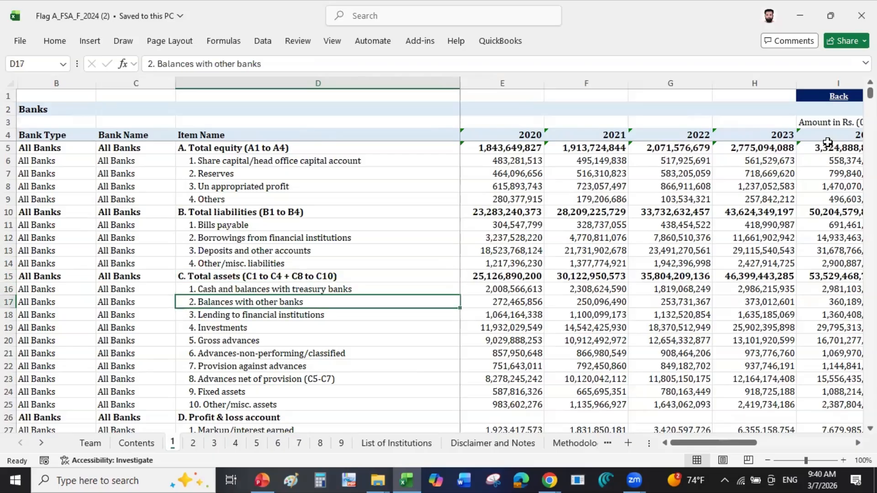
{"action": "key", "text": "Down"}
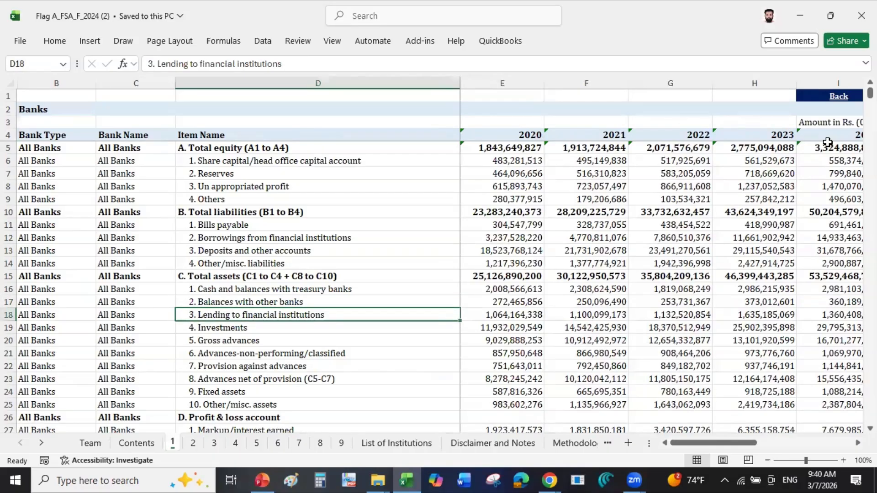
{"action": "key", "text": "Down"}
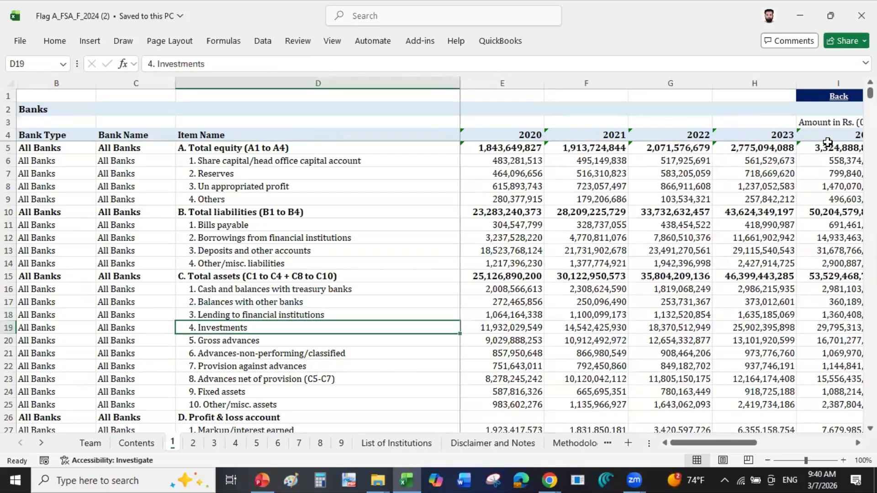
{"action": "key", "text": "Down"}
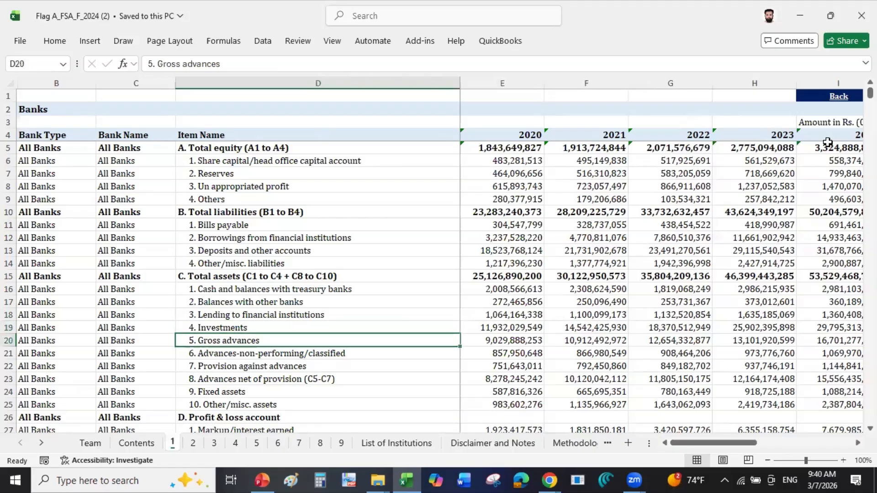
{"action": "key", "text": "Down"}
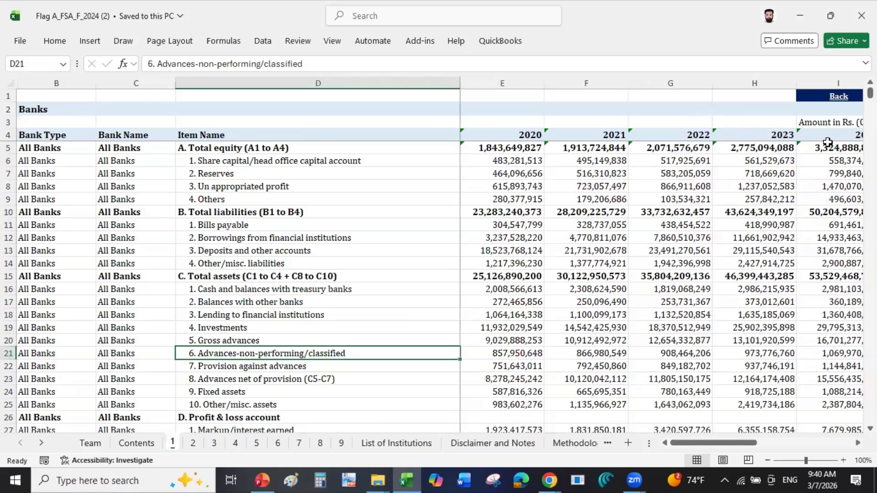
{"action": "key", "text": "Down"}
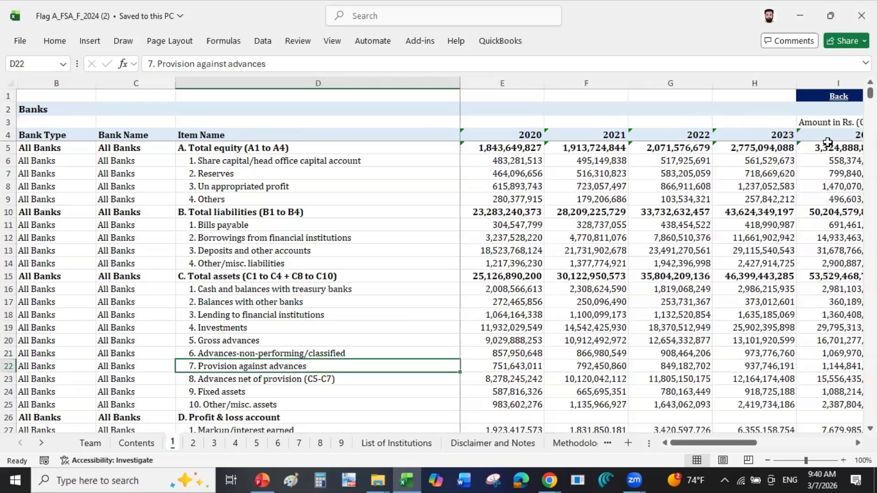
{"action": "key", "text": "Down"}
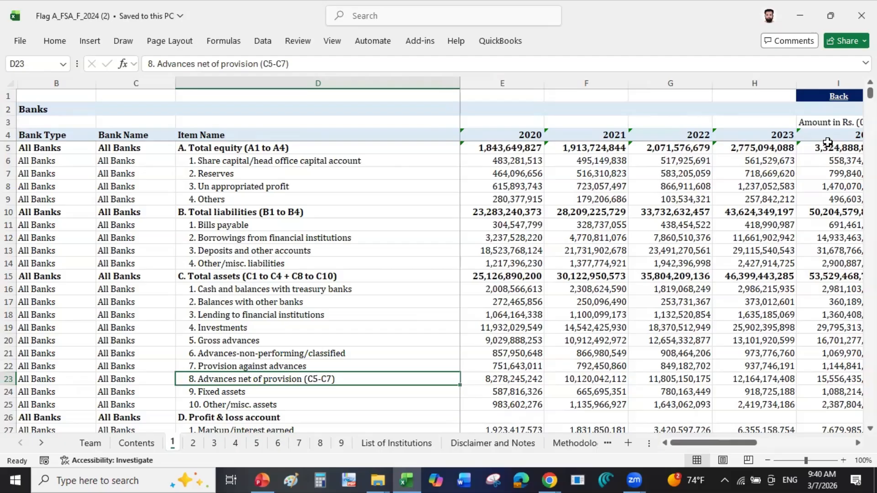
{"action": "key", "text": "Down"}
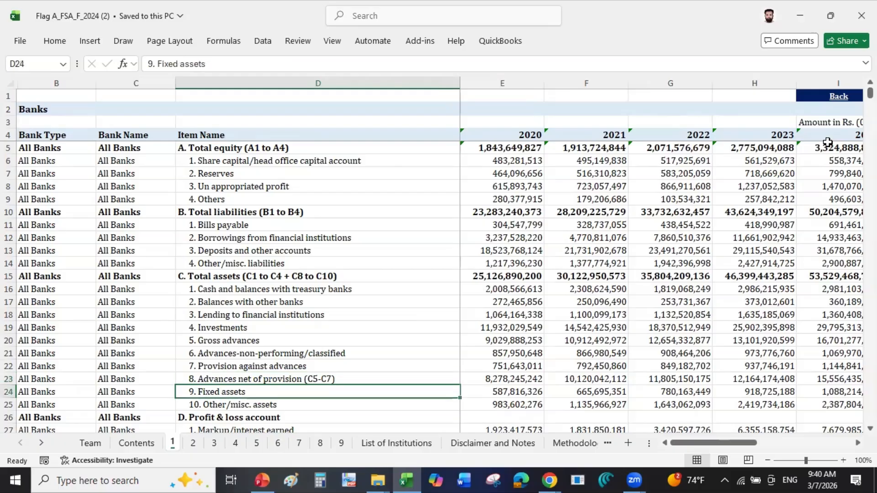
{"action": "key", "text": "Down"}
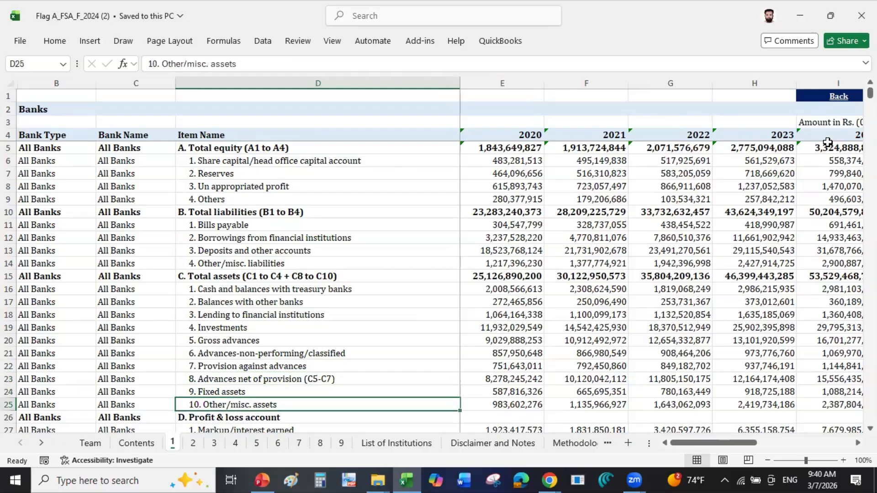
Step: Select the item names that add up to total assets: items 1 to 4 and items 8 to 10 of section C
{"action": "left_click", "coordinate": [396, 272]}
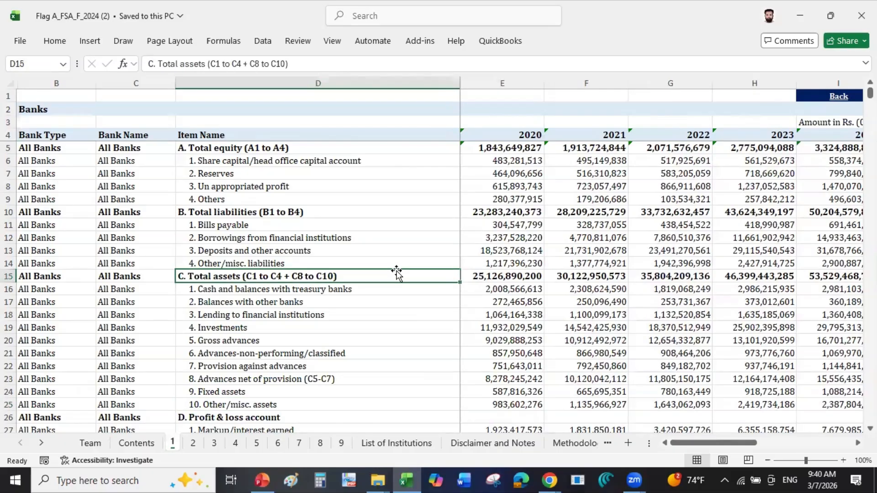
{"action": "left_click", "coordinate": [273, 303]}
{"action": "key", "text": "shift+Down"}
{"action": "key", "text": "shift+Down"}
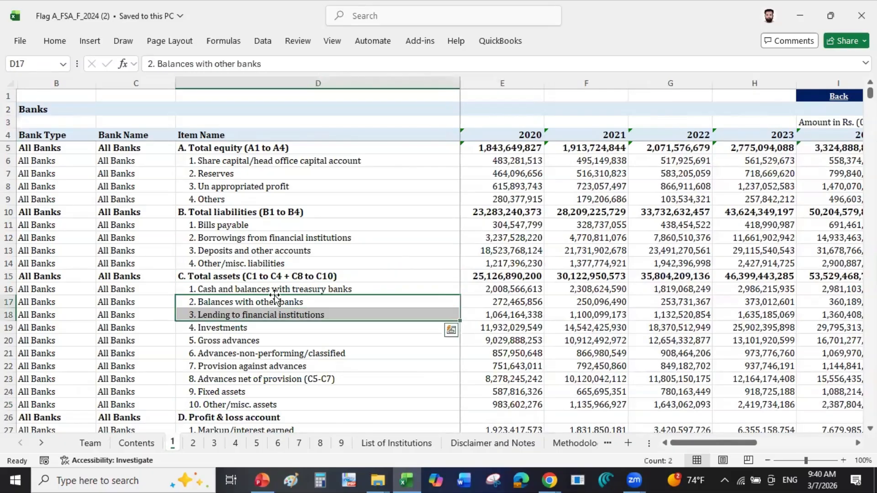
{"action": "left_click", "coordinate": [278, 288]}
{"action": "key", "text": "shift+Down"}
{"action": "key", "text": "shift+Down"}
{"action": "key", "text": "shift+Down"}
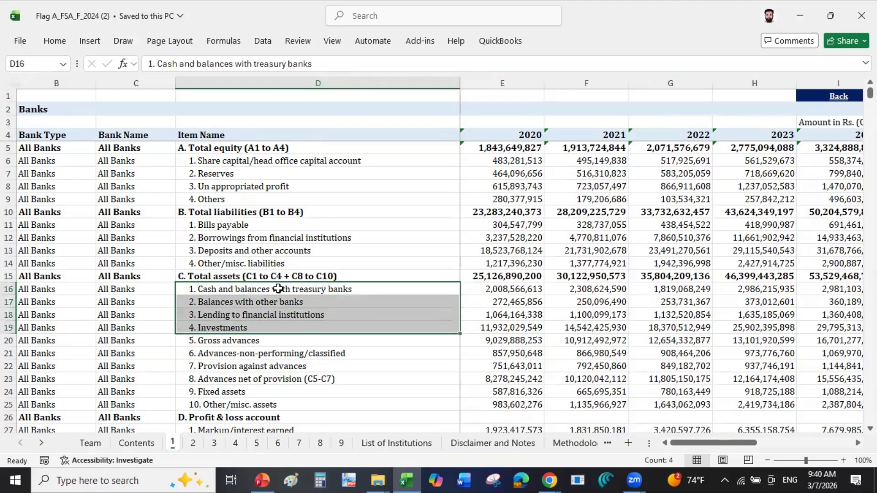
{"action": "left_click", "coordinate": [216, 379], "text": "ctrl"}
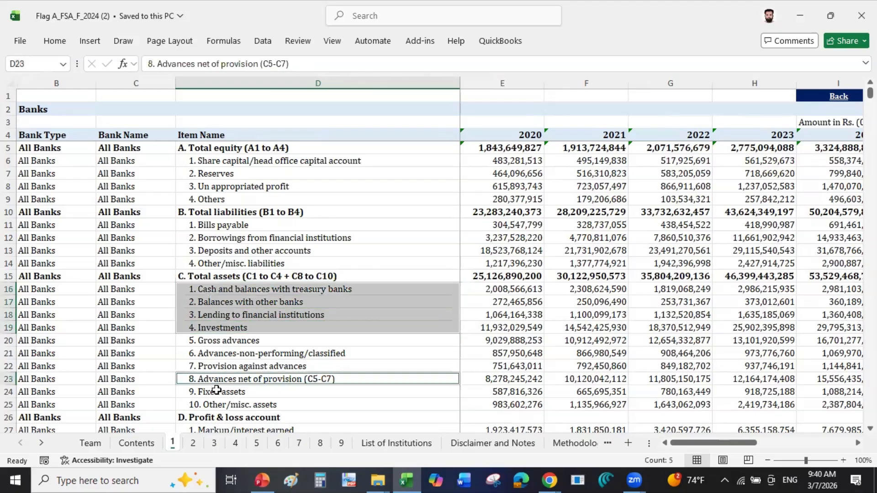
{"action": "left_click", "coordinate": [217, 391], "text": "ctrl"}
{"action": "left_click", "coordinate": [217, 406], "text": "ctrl"}
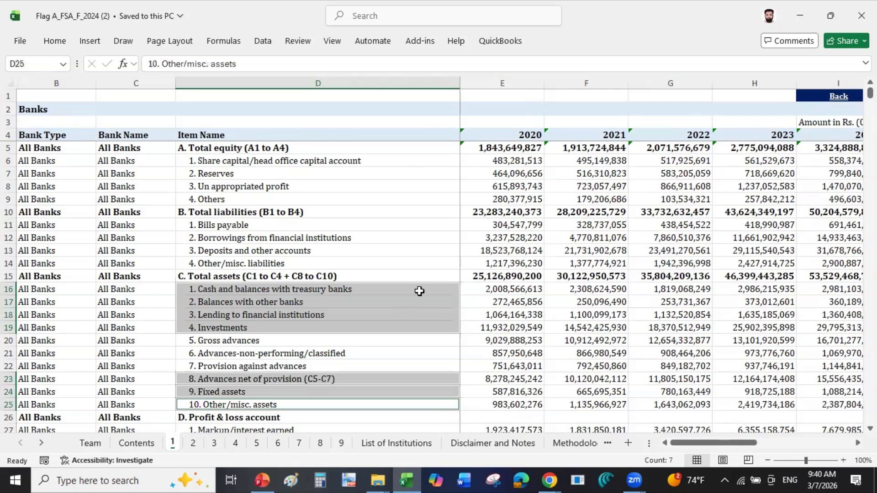
Step: Move down the item names from Provision against advances past the Profit & loss account section into the efficiency ratios
{"action": "left_click", "coordinate": [330, 367]}
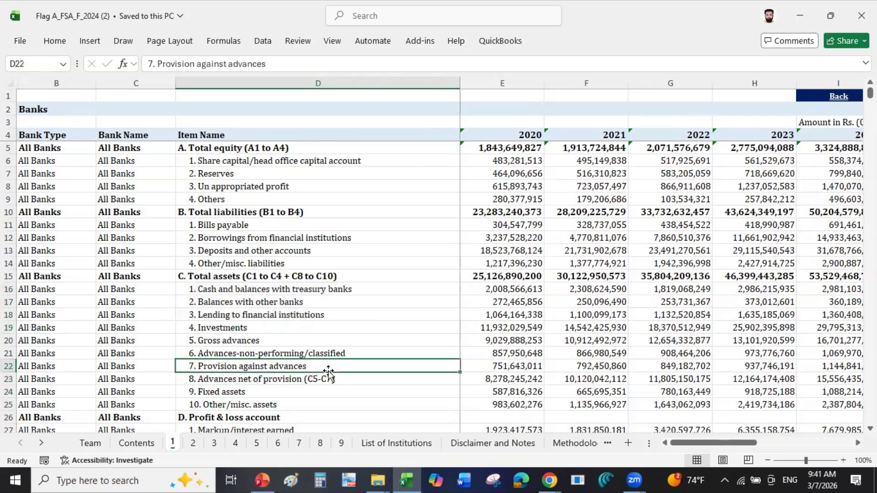
{"action": "key", "text": "Down"}
{"action": "key", "text": "Down"}
{"action": "key", "text": "Down"}
{"action": "key", "text": "Down"}
{"action": "key", "text": "Down"}
{"action": "key", "text": "Down"}
{"action": "key", "text": "Down"}
{"action": "key", "text": "Down"}
{"action": "key", "text": "Down"}
{"action": "key", "text": "Down"}
{"action": "key", "text": "Down"}
{"action": "key", "text": "Down"}
{"action": "key", "text": "Down"}
{"action": "key", "text": "Down"}
{"action": "key", "text": "Down"}
{"action": "key", "text": "Down"}
{"action": "key", "text": "Down"}
{"action": "key", "text": "Down"}
{"action": "key", "text": "Down"}
{"action": "key", "text": "Down"}
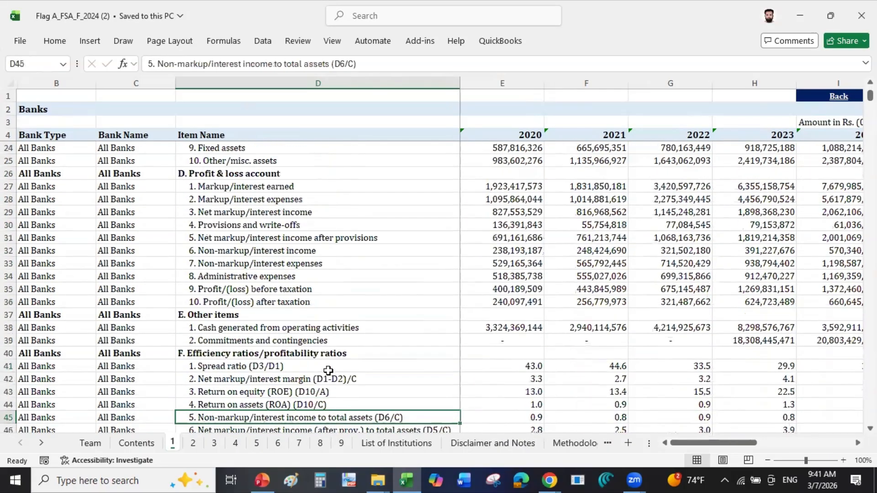
{"action": "key", "text": "Down"}
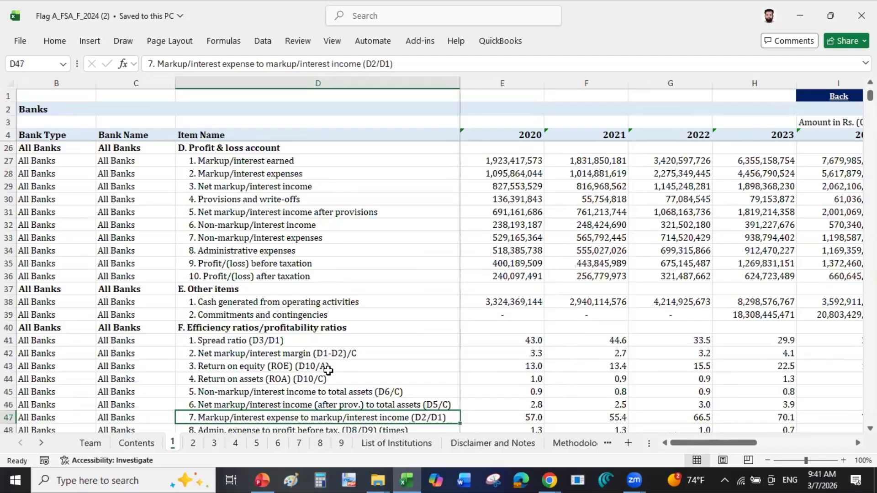
Step: Examine the Profit & loss account items one by one from Markup/interest earned to Profit/(loss) after taxation
{"action": "left_click", "coordinate": [299, 160]}
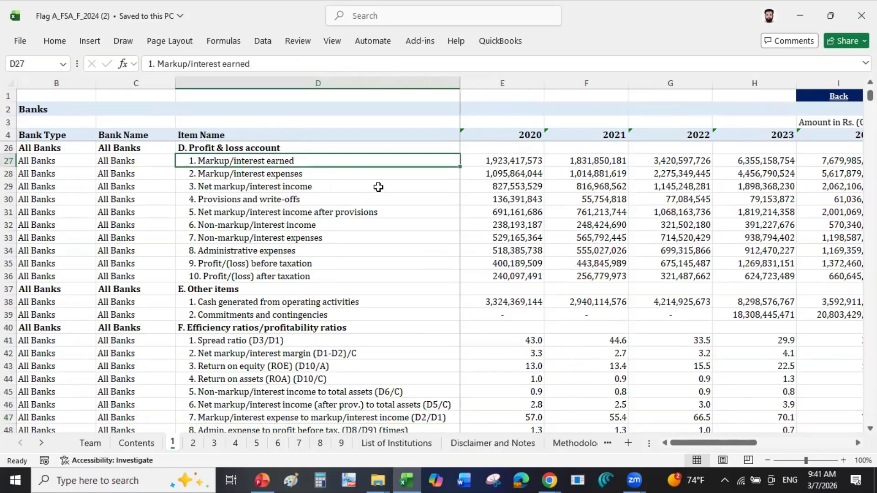
{"action": "key", "text": "Down"}
{"action": "key", "text": "Up"}
{"action": "key", "text": "Down"}
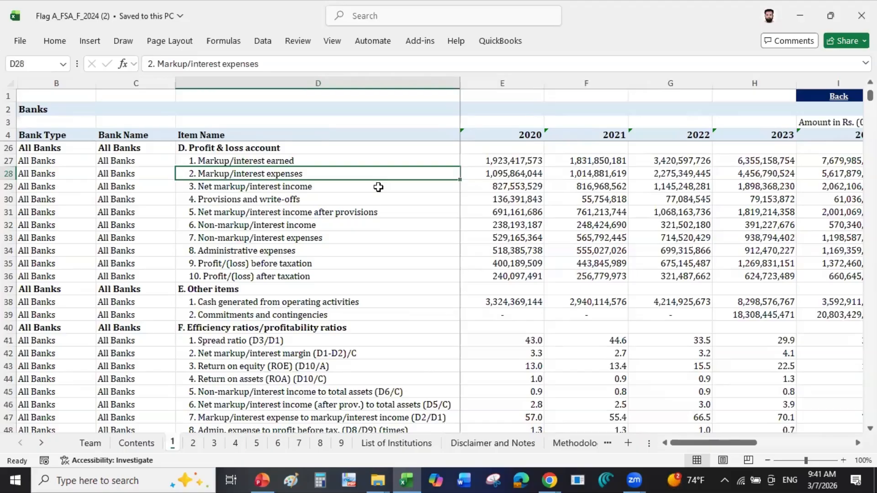
{"action": "left_click", "coordinate": [378, 187]}
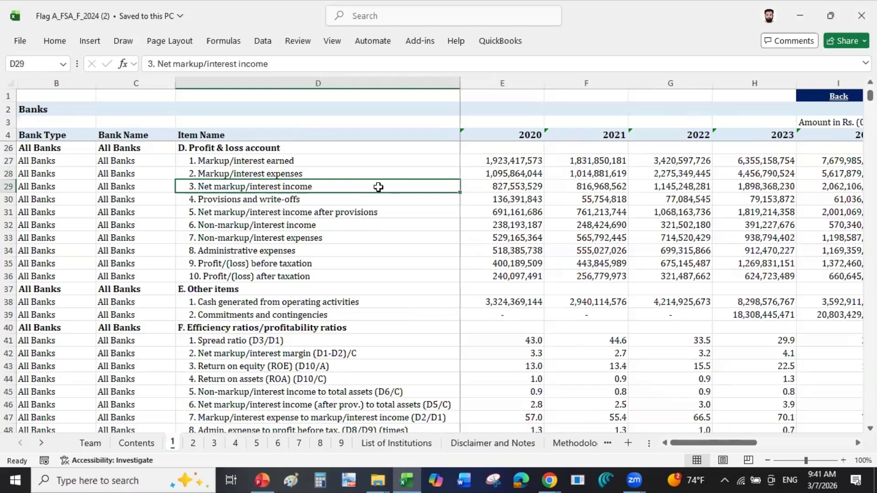
{"action": "key", "text": "Down"}
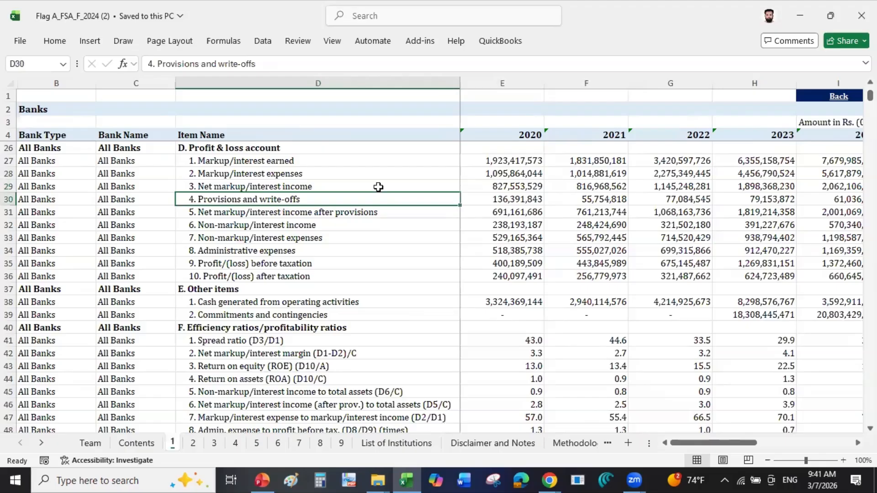
{"action": "key", "text": "Down"}
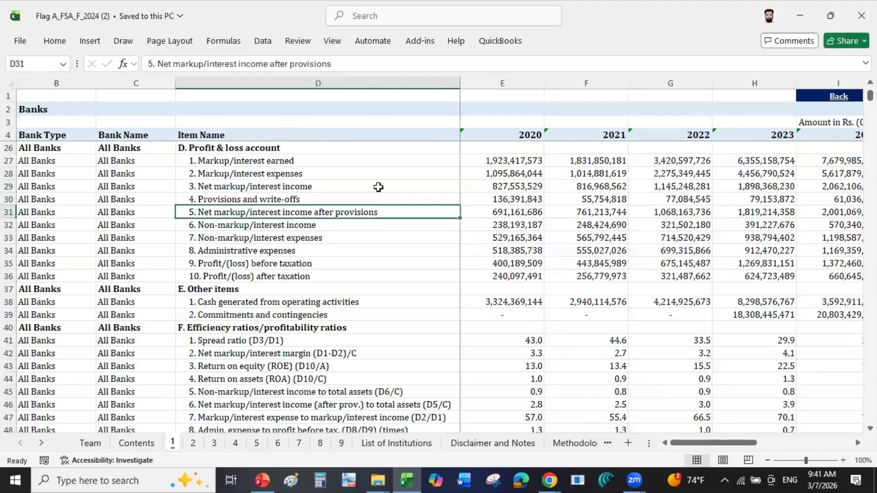
{"action": "key", "text": "Down"}
{"action": "key", "text": "Down"}
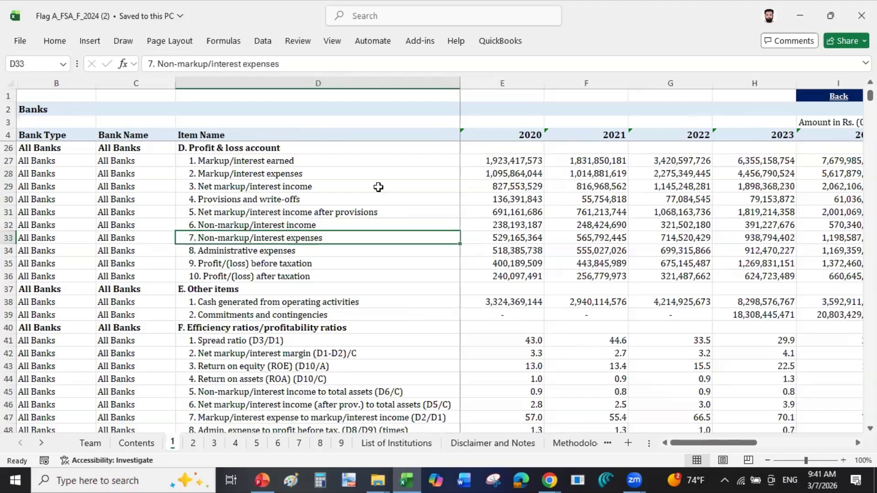
{"action": "key", "text": "Down"}
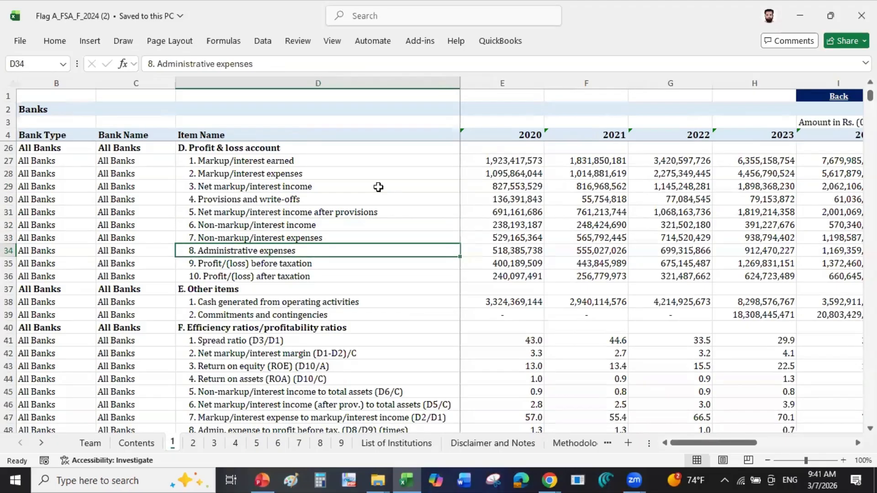
{"action": "key", "text": "Down"}
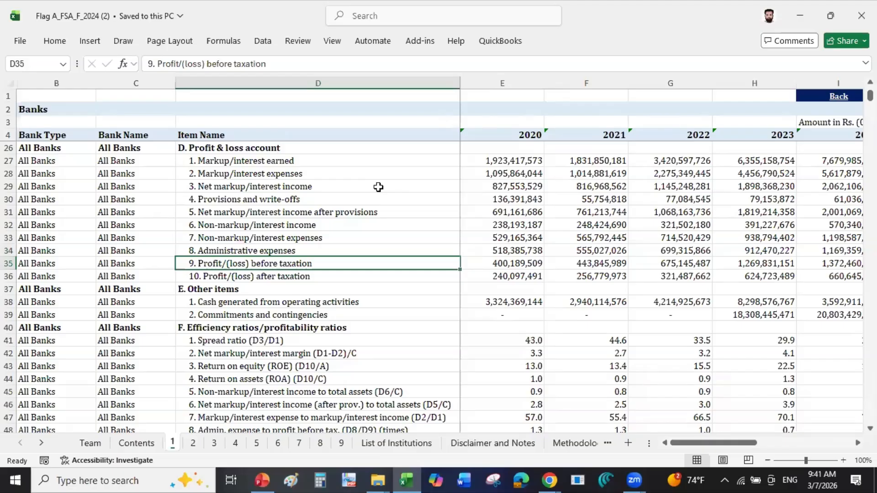
{"action": "key", "text": "Down"}
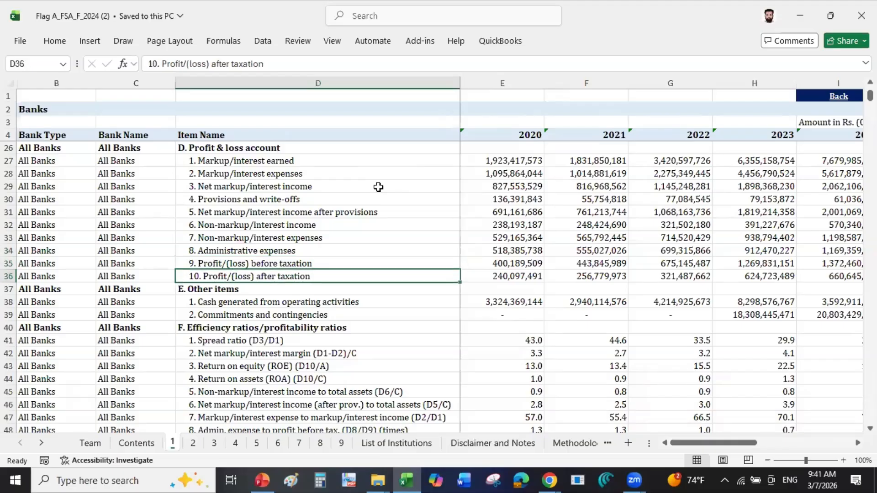
Step: Go through the Other items section, covering Cash generated from operating activities and Commitments and contingencies
{"action": "key", "text": "Down"}
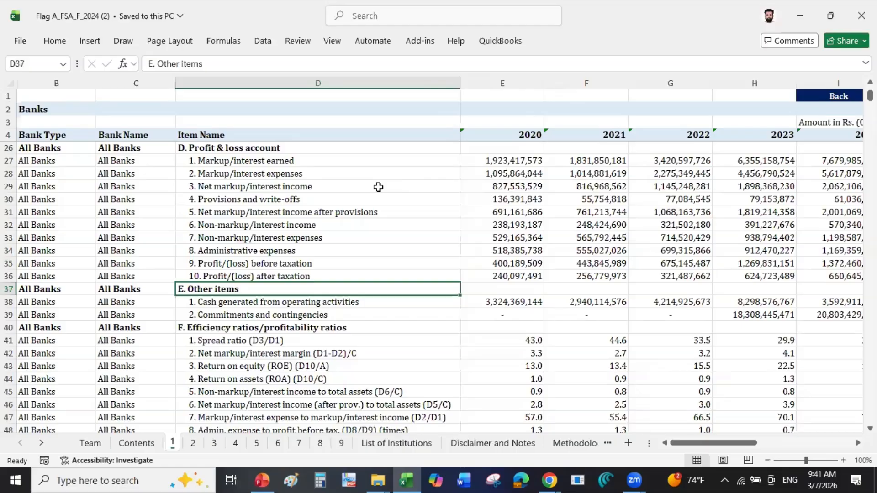
{"action": "key", "text": "Down"}
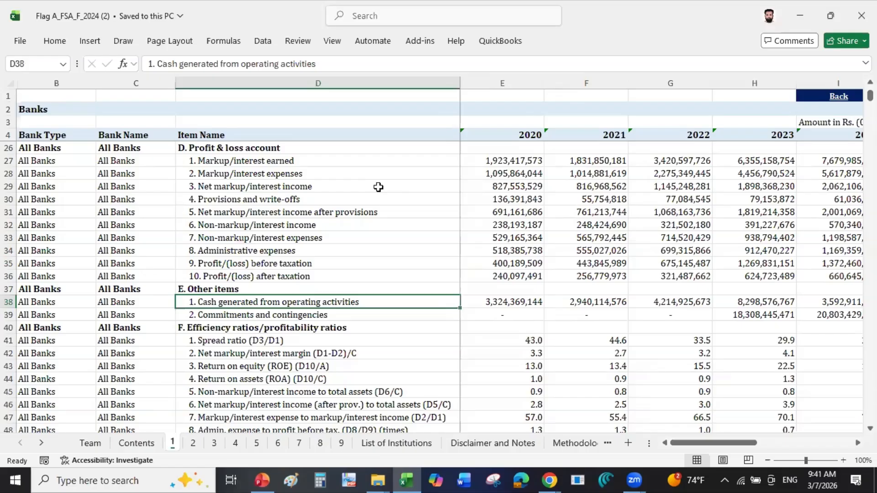
{"action": "key", "text": "Down"}
Step: Move down past the efficiency and liquidity ratios to Provisions against NPLs to gross advances in the Assets quality ratios
{"action": "key", "text": "Down"}
{"action": "key", "text": "Down"}
{"action": "key", "text": "Down"}
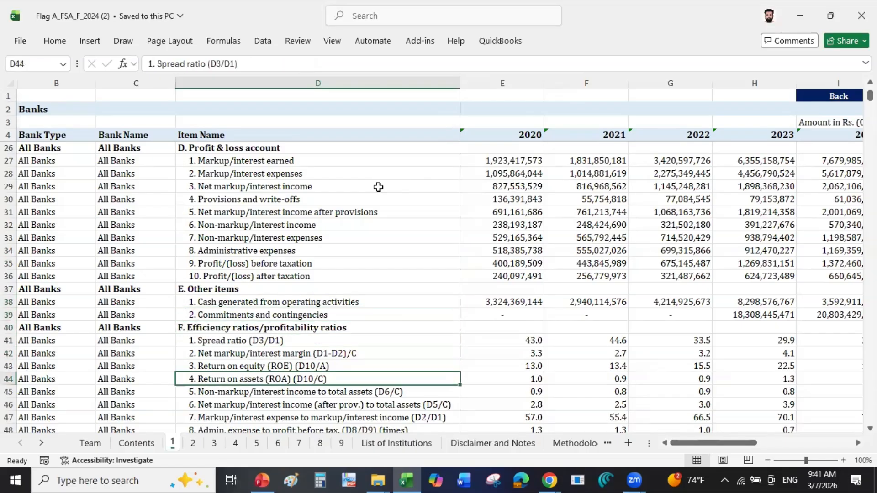
{"action": "key", "text": "Down"}
{"action": "key", "text": "Down"}
{"action": "key", "text": "Down"}
{"action": "key", "text": "Down"}
{"action": "key", "text": "Down"}
{"action": "key", "text": "Down"}
{"action": "key", "text": "Down"}
{"action": "key", "text": "Down"}
{"action": "key", "text": "Down"}
{"action": "key", "text": "Down"}
{"action": "key", "text": "Down"}
{"action": "key", "text": "Down"}
{"action": "key", "text": "Down"}
{"action": "key", "text": "Down"}
{"action": "key", "text": "Down"}
{"action": "key", "text": "Down"}
{"action": "key", "text": "Down"}
{"action": "key", "text": "Down"}
{"action": "key", "text": "Down"}
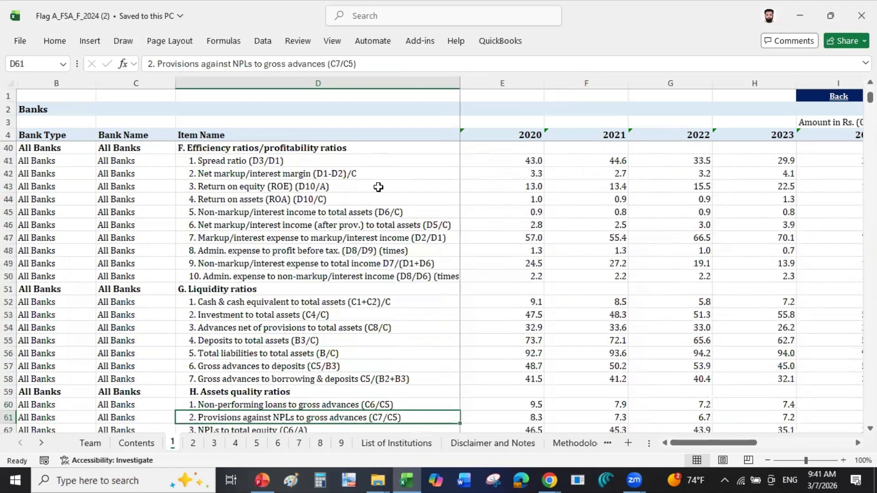
Step: Examine the efficiency/profitability ratios for All Banks one by one, from Spread ratio to Admin. expense to non-markup/interest income
{"action": "left_click", "coordinate": [266, 157]}
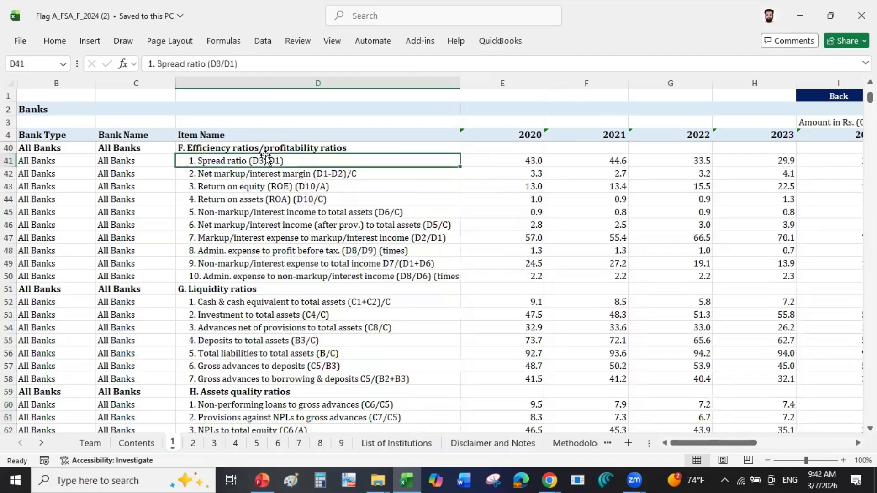
{"action": "key", "text": "Down"}
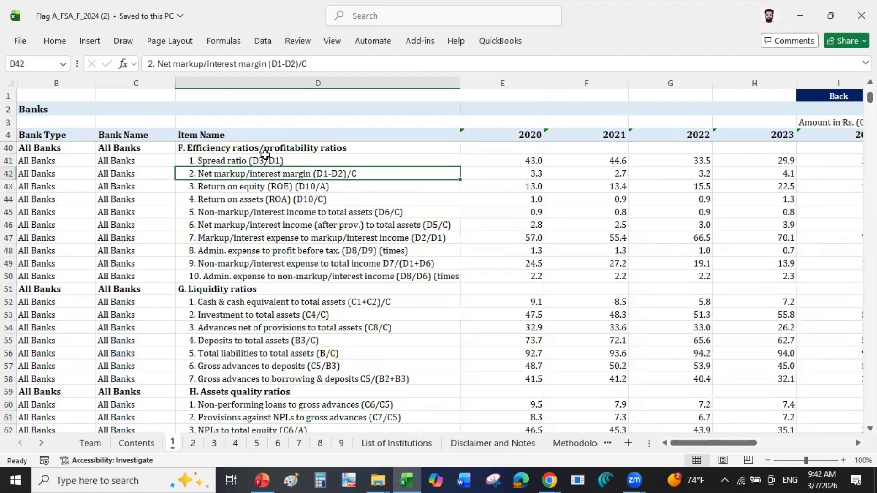
{"action": "key", "text": "Down"}
{"action": "key", "text": "Down"}
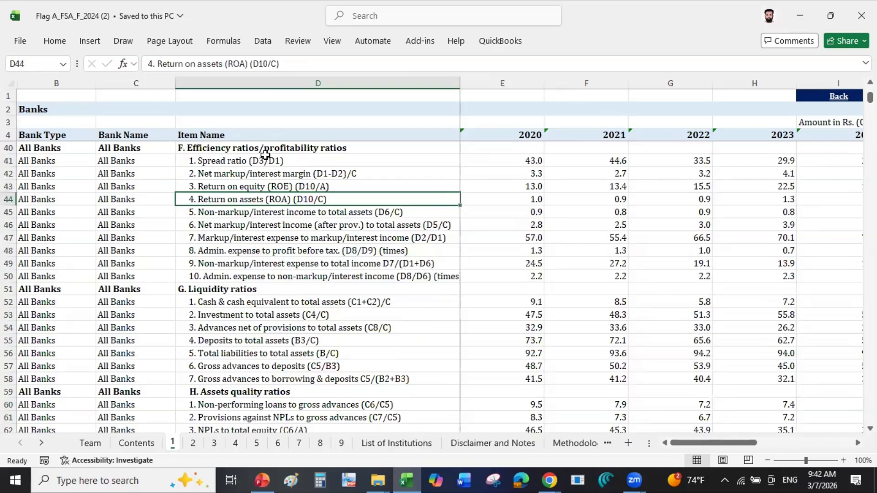
{"action": "key", "text": "Down"}
{"action": "key", "text": "Down"}
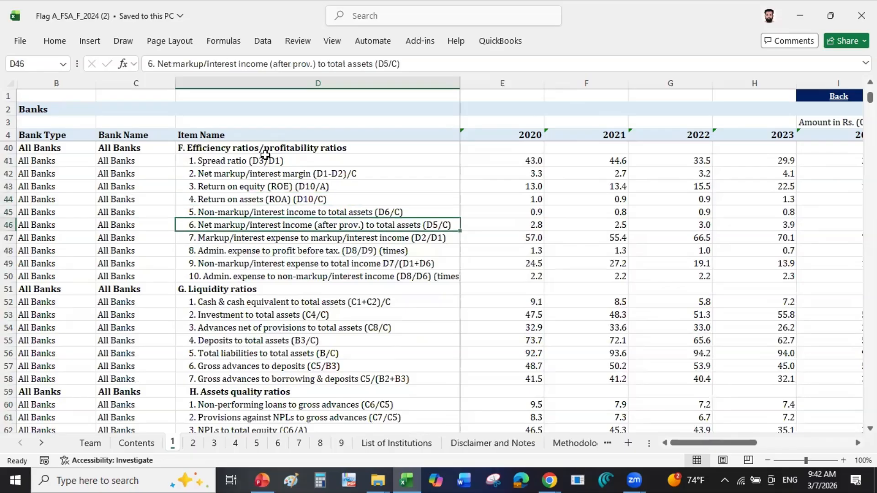
{"action": "key", "text": "Down"}
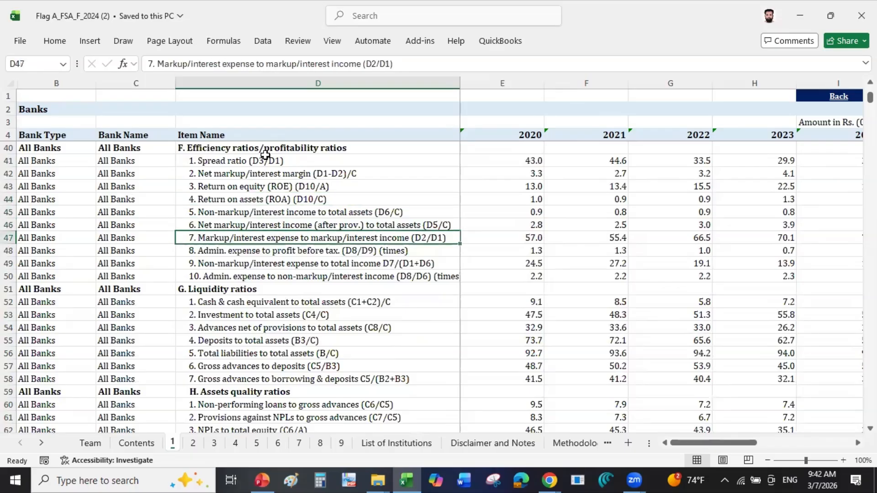
{"action": "key", "text": "Down"}
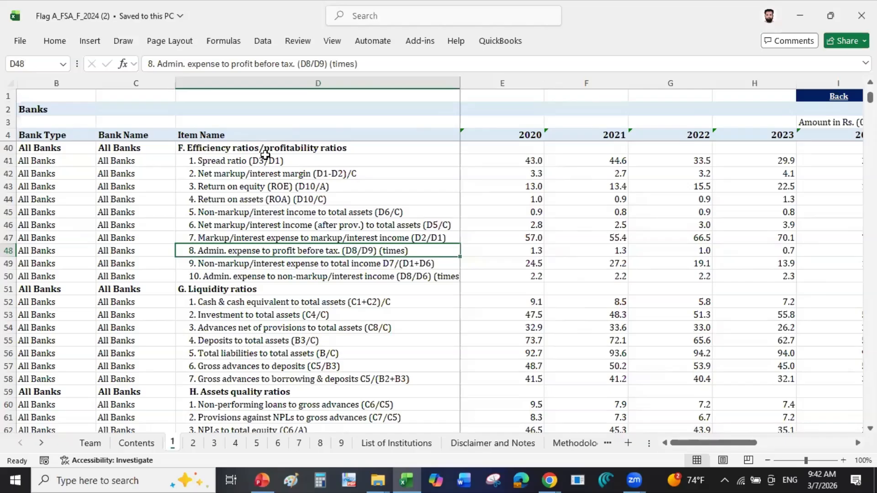
{"action": "key", "text": "Down"}
{"action": "key", "text": "Down"}
Step: Go through the Liquidity ratios section for All Banks, down to Gross advances to borrowing & deposits
{"action": "key", "text": "Down"}
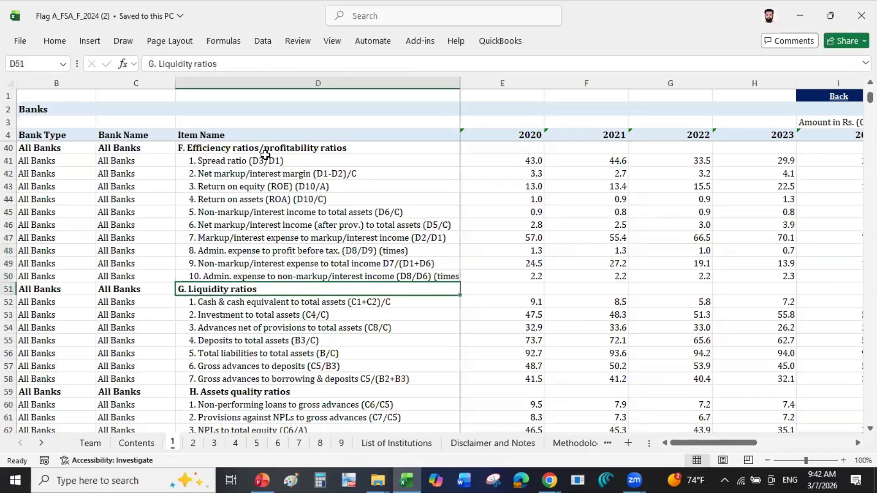
{"action": "key", "text": "Down"}
{"action": "key", "text": "Down"}
{"action": "key", "text": "Down"}
{"action": "key", "text": "Down"}
{"action": "key", "text": "Down"}
{"action": "key", "text": "Down"}
{"action": "key", "text": "Down"}
Step: Examine the Assets quality ratios for All Banks, including the non-performing loan, provision and NPLs to total equity ratios
{"action": "key", "text": "Down"}
{"action": "key", "text": "Down"}
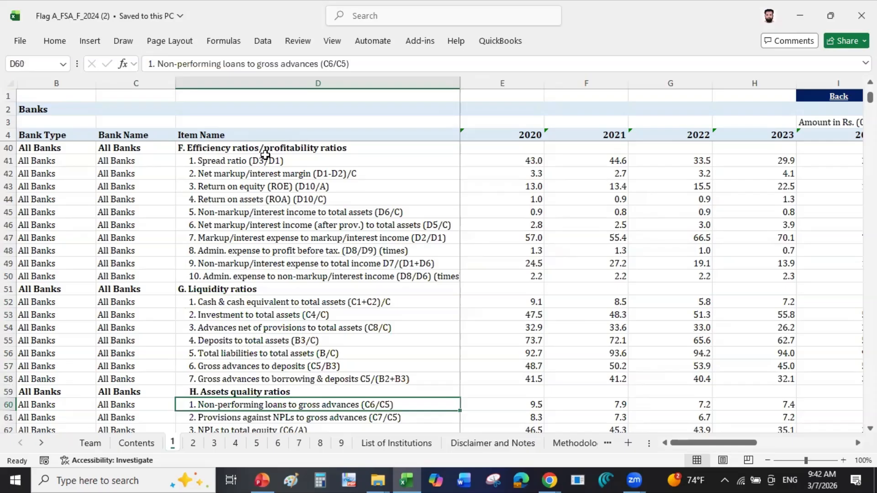
{"action": "key", "text": "Down"}
{"action": "key", "text": "Down"}
{"action": "key", "text": "Down"}
{"action": "key", "text": "Down"}
{"action": "key", "text": "Down"}
{"action": "key", "text": "Down"}
{"action": "key", "text": "Up"}
{"action": "key", "text": "Up"}
{"action": "key", "text": "Up"}
{"action": "key", "text": "Up"}
{"action": "key", "text": "Up"}
{"action": "key", "text": "Down"}
{"action": "key", "text": "Down"}
{"action": "key", "text": "Down"}
{"action": "key", "text": "Down"}
{"action": "key", "text": "Down"}
{"action": "key", "text": "Down"}
{"action": "key", "text": "Down"}
{"action": "key", "text": "Down"}
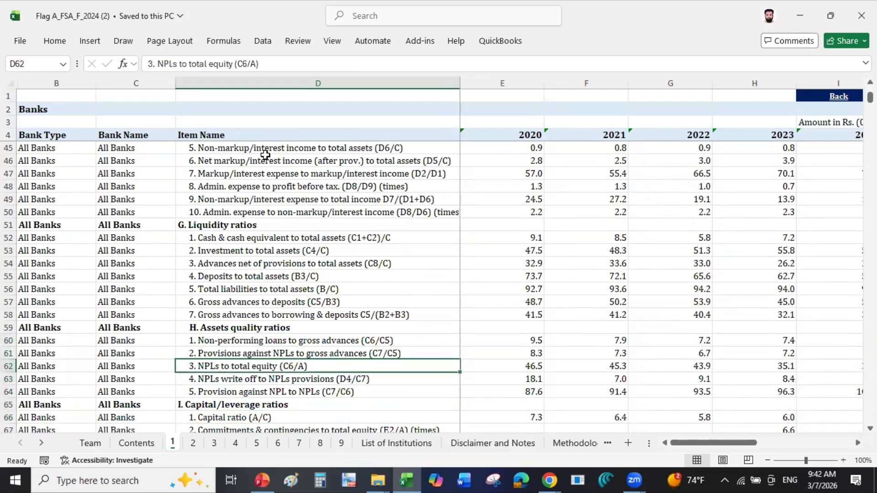
Step: Go through the Capital/leverage and Cash flow ratios for All Banks, down to the Foreign Banks' Total equity row
{"action": "key", "text": "Down"}
{"action": "key", "text": "Down"}
{"action": "key", "text": "Down"}
{"action": "key", "text": "Down"}
{"action": "key", "text": "Up"}
{"action": "key", "text": "Up"}
{"action": "key", "text": "Up"}
{"action": "key", "text": "Up"}
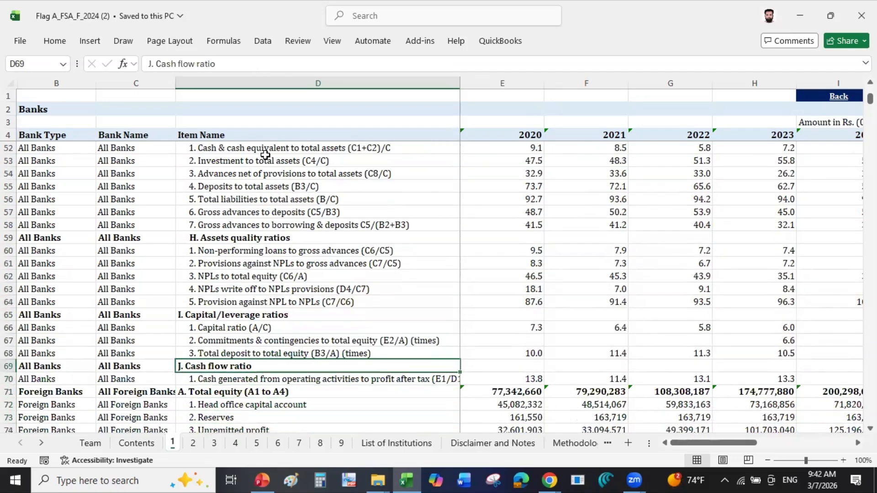
{"action": "key", "text": "Down"}
{"action": "key", "text": "Down"}
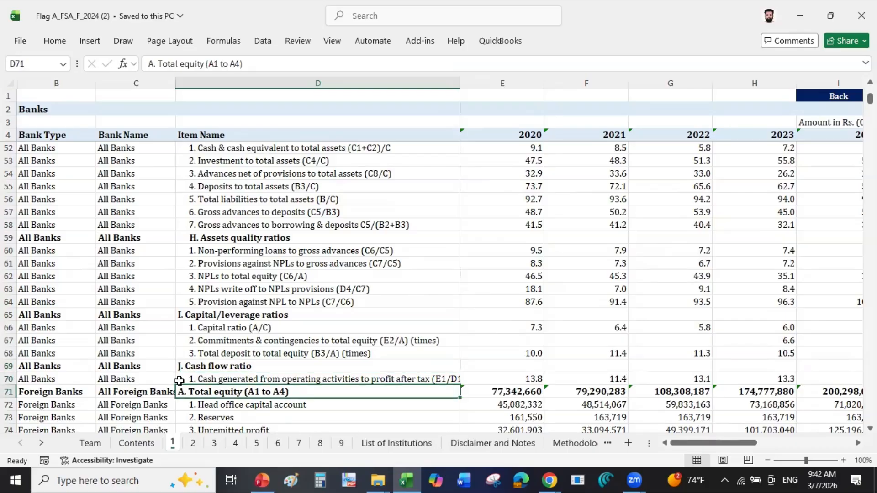
Step: Check the Foreign Banks group in the List of Institutions, and return to the first All Foreign Banks row in sheet 1
{"action": "left_click", "coordinate": [388, 444]}
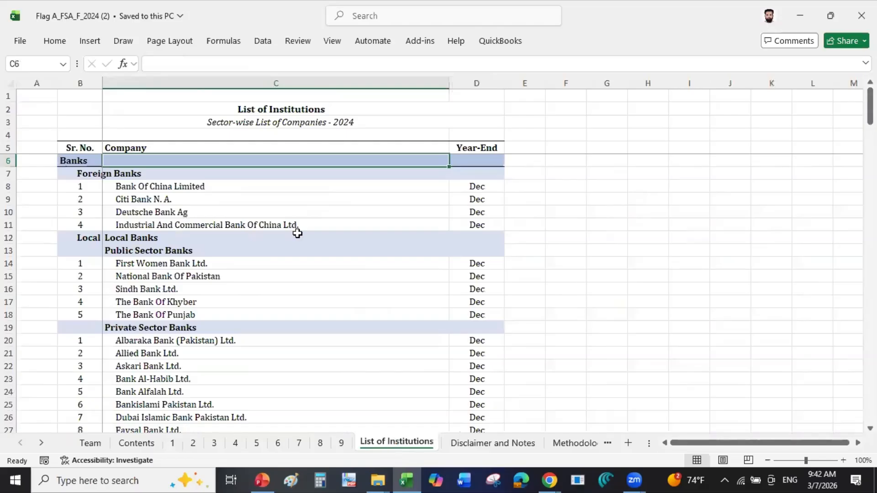
{"action": "left_click", "coordinate": [150, 174]}
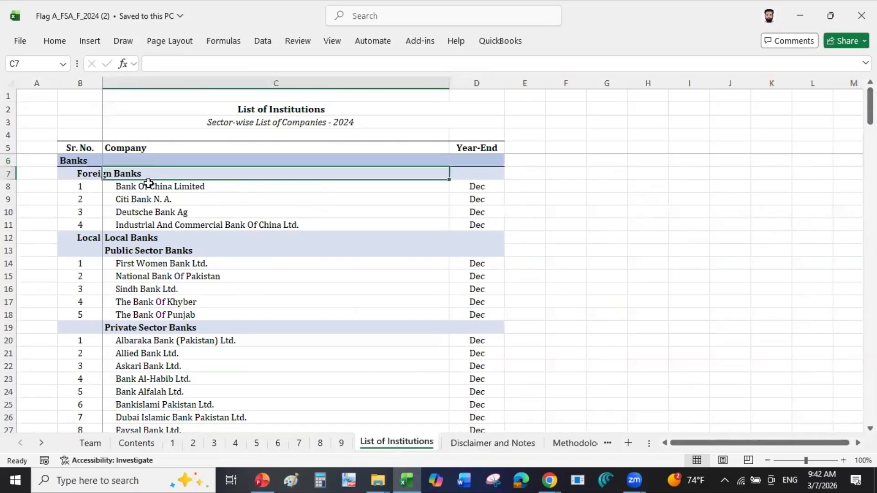
{"action": "left_click", "coordinate": [172, 444]}
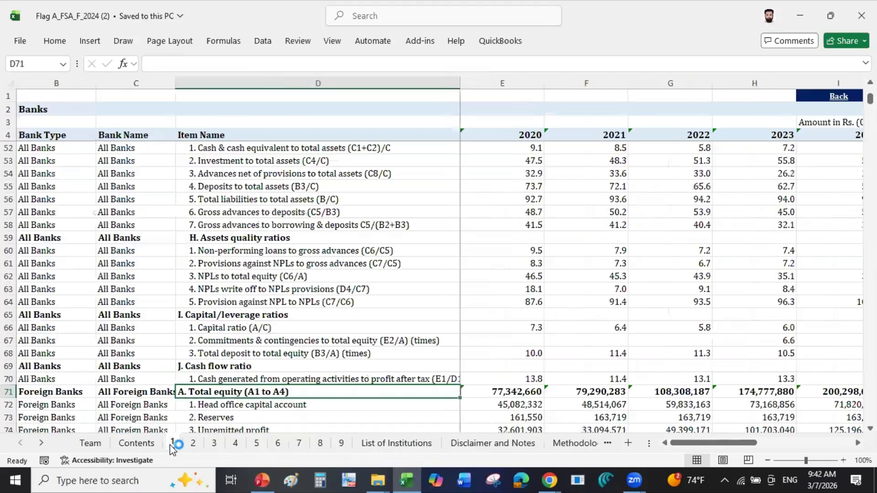
{"action": "left_click", "coordinate": [138, 395]}
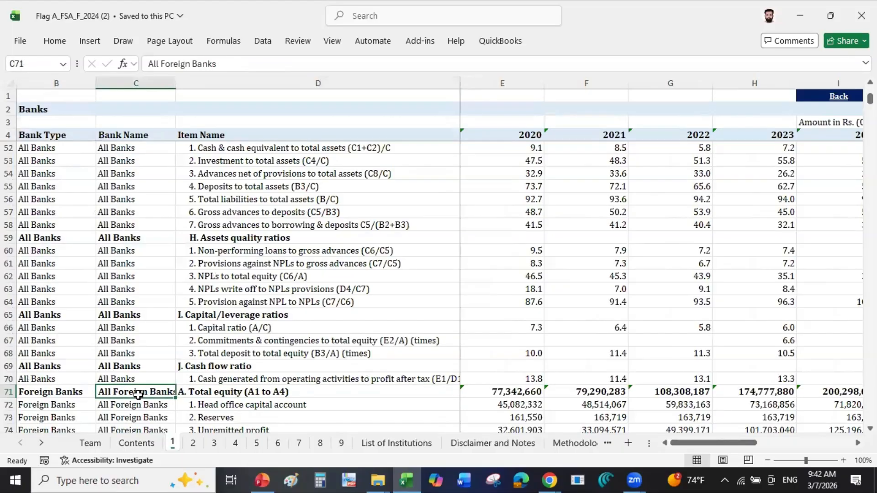
Step: Move down the All Foreign Banks rows from Total equity through all ratios to the Industrial and Commercial Bank of China rows
{"action": "key", "text": "Down"}
{"action": "key", "text": "Down"}
{"action": "key", "text": "Down"}
{"action": "key", "text": "Down"}
{"action": "key", "text": "Down"}
{"action": "key", "text": "Down"}
{"action": "key", "text": "Down"}
{"action": "key", "text": "Down"}
{"action": "key", "text": "Down"}
{"action": "key", "text": "Down"}
{"action": "key", "text": "Down"}
{"action": "key", "text": "Down"}
{"action": "key", "text": "Down"}
{"action": "key", "text": "Down"}
{"action": "key", "text": "Down"}
{"action": "key", "text": "Down"}
{"action": "key", "text": "Down"}
{"action": "key", "text": "Down"}
{"action": "key", "text": "Down"}
{"action": "key", "text": "Down"}
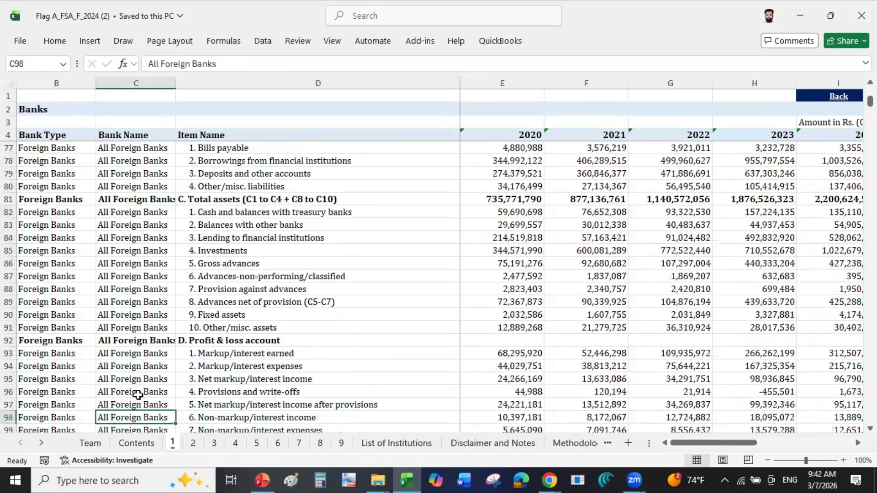
{"action": "key", "text": "Down"}
{"action": "key", "text": "Down"}
{"action": "key", "text": "Down"}
{"action": "key", "text": "Down"}
{"action": "key", "text": "Down"}
{"action": "key", "text": "Down"}
{"action": "key", "text": "Down"}
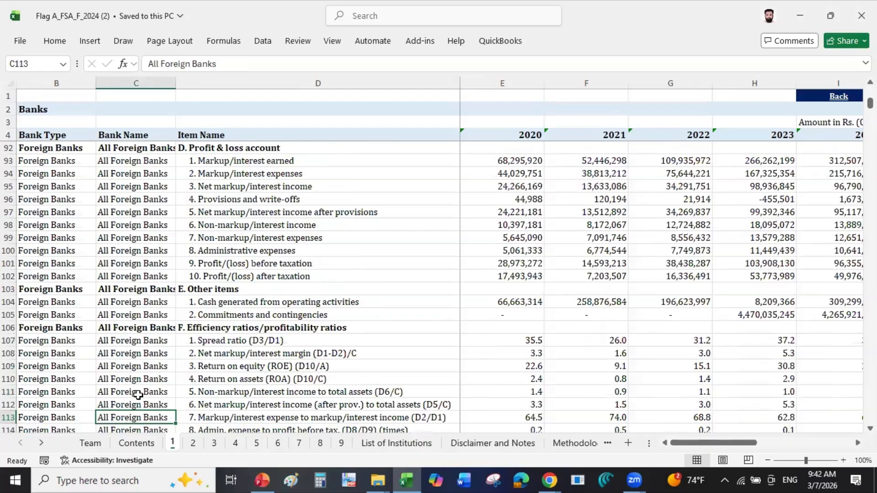
{"action": "key", "text": "Down"}
{"action": "key", "text": "Down"}
{"action": "key", "text": "Down"}
{"action": "key", "text": "Down"}
{"action": "key", "text": "Down"}
{"action": "key", "text": "Down"}
{"action": "key", "text": "Down"}
{"action": "key", "text": "Down"}
{"action": "key", "text": "Down"}
{"action": "key", "text": "Down"}
{"action": "key", "text": "Down"}
{"action": "key", "text": "Down"}
{"action": "key", "text": "Down"}
{"action": "key", "text": "Down"}
{"action": "key", "text": "Down"}
{"action": "key", "text": "Down"}
{"action": "key", "text": "Down"}
{"action": "key", "text": "Down"}
{"action": "key", "text": "Down"}
{"action": "key", "text": "Down"}
{"action": "key", "text": "Down"}
{"action": "key", "text": "Down"}
{"action": "key", "text": "Down"}
{"action": "key", "text": "Down"}
{"action": "key", "text": "Down"}
{"action": "key", "text": "Down"}
{"action": "key", "text": "Down"}
Step: Widen the Bank Name column to show more of the Industrial and Commercial Bank of China name
{"action": "key", "text": "Up"}
{"action": "key", "text": "Up"}
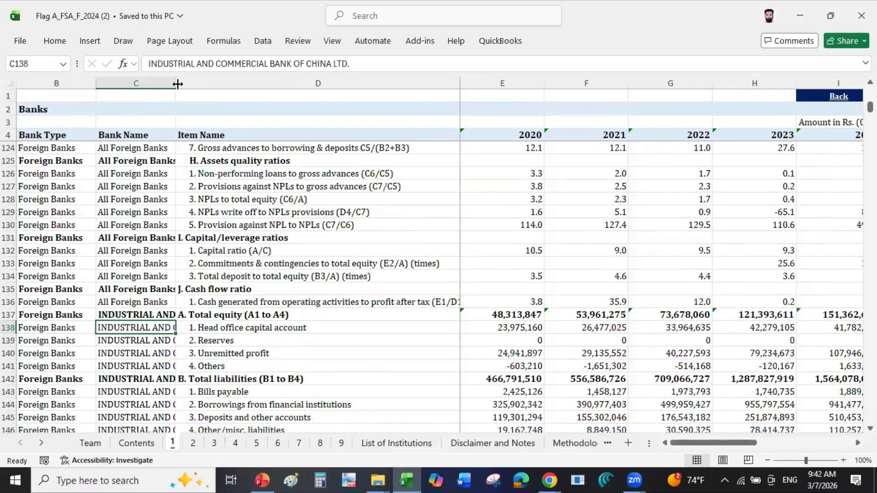
{"action": "left_click_drag", "start_coordinate": [177, 84], "coordinate": [300, 101]}
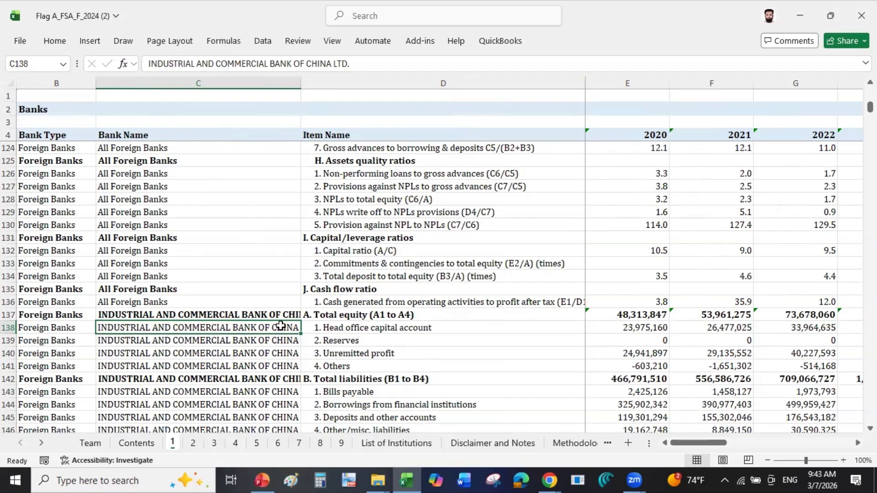
Step: Go through the Industrial and Commercial Bank of China rows from Head office capital account down to the Assets quality ratios heading
{"action": "key", "text": "Down"}
{"action": "key", "text": "Down"}
{"action": "key", "text": "Down"}
{"action": "key", "text": "Down"}
{"action": "key", "text": "Down"}
{"action": "key", "text": "Down"}
{"action": "key", "text": "Down"}
{"action": "key", "text": "Down"}
{"action": "key", "text": "Down"}
{"action": "key", "text": "Down"}
{"action": "key", "text": "Down"}
{"action": "key", "text": "Down"}
{"action": "key", "text": "Down"}
{"action": "key", "text": "Down"}
{"action": "key", "text": "Down"}
{"action": "key", "text": "Down"}
{"action": "key", "text": "Down"}
{"action": "key", "text": "Down"}
{"action": "key", "text": "Down"}
{"action": "key", "text": "Down"}
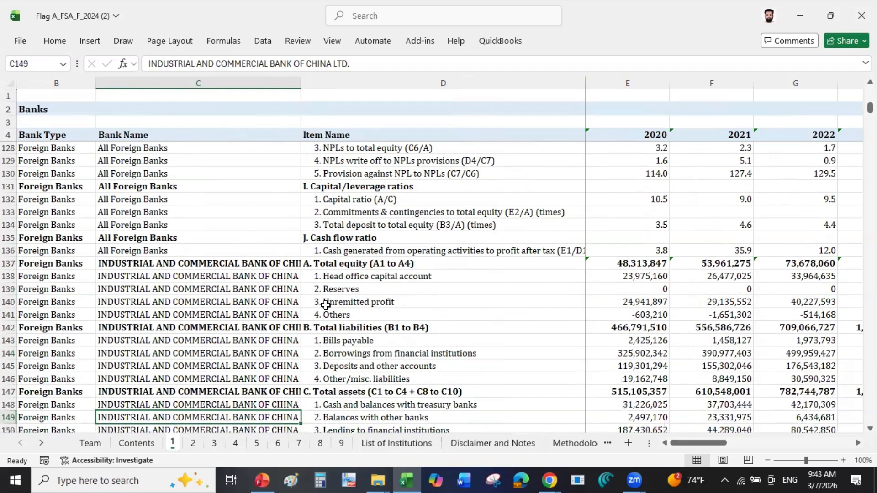
{"action": "key", "text": "Down"}
{"action": "key", "text": "Down"}
{"action": "key", "text": "Down"}
{"action": "key", "text": "Down"}
{"action": "key", "text": "Down"}
{"action": "key", "text": "Down"}
{"action": "key", "text": "Down"}
{"action": "key", "text": "Down"}
{"action": "key", "text": "Down"}
{"action": "key", "text": "Down"}
{"action": "key", "text": "Down"}
{"action": "key", "text": "Down"}
{"action": "key", "text": "Down"}
{"action": "key", "text": "Down"}
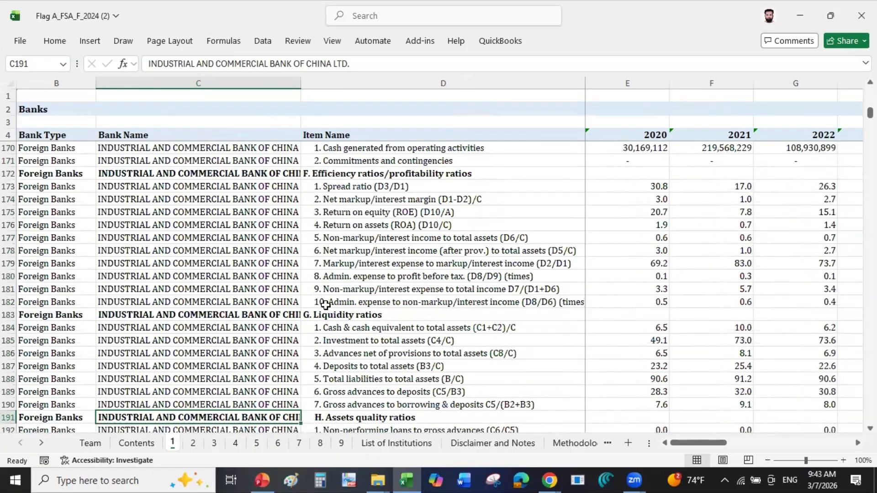
Step: Review Industrial and Commercial Bank of China's assets quality, capital/leverage and cash flow ratios, continuing to Bank of China Limited's Reserves row
{"action": "key", "text": "Down"}
{"action": "key", "text": "Down"}
{"action": "key", "text": "Down"}
{"action": "key", "text": "Down"}
{"action": "key", "text": "Down"}
{"action": "key", "text": "Down"}
{"action": "key", "text": "Down"}
{"action": "key", "text": "Down"}
{"action": "key", "text": "Down"}
{"action": "key", "text": "Down"}
{"action": "key", "text": "Down"}
{"action": "key", "text": "Down"}
{"action": "key", "text": "Down"}
{"action": "key", "text": "Down"}
{"action": "key", "text": "Down"}
{"action": "key", "text": "Down"}
{"action": "key", "text": "Down"}
{"action": "key", "text": "Down"}
{"action": "key", "text": "Down"}
{"action": "key", "text": "Down"}
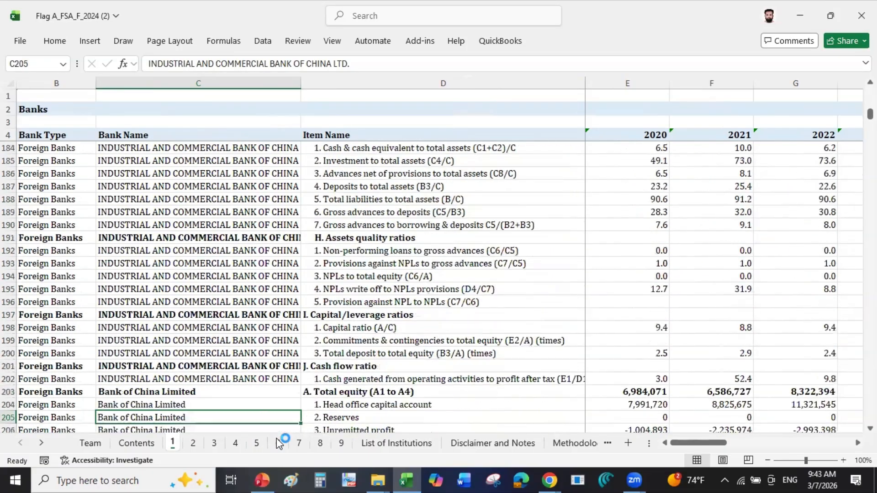
Step: Go through Bank of China Limited's balance sheet, profit and loss and other items down to its Return on equity ratio
{"action": "key", "text": "Down"}
{"action": "key", "text": "Down"}
{"action": "key", "text": "Down"}
{"action": "key", "text": "Down"}
{"action": "key", "text": "Down"}
{"action": "key", "text": "Down"}
{"action": "key", "text": "Down"}
{"action": "key", "text": "Down"}
{"action": "key", "text": "Down"}
{"action": "key", "text": "Down"}
{"action": "key", "text": "Down"}
{"action": "key", "text": "Down"}
{"action": "key", "text": "Down"}
{"action": "key", "text": "Down"}
{"action": "key", "text": "Down"}
{"action": "key", "text": "Down"}
{"action": "key", "text": "Down"}
{"action": "key", "text": "Down"}
{"action": "key", "text": "Down"}
{"action": "key", "text": "Down"}
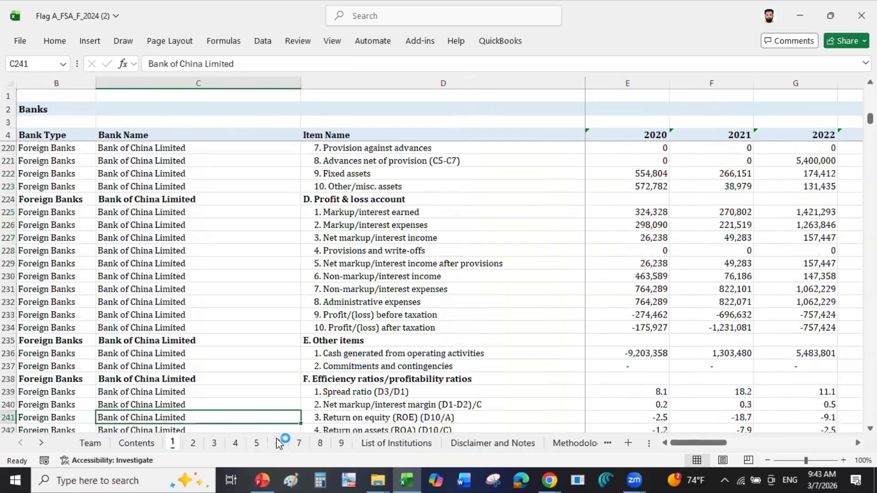
Step: Move past Bank of China Limited's remaining ratios and through Deutsche Bank AG's rows to Provisions and write-offs
{"action": "key", "text": "Down"}
{"action": "key", "text": "Down"}
{"action": "key", "text": "Down"}
{"action": "key", "text": "Down"}
{"action": "key", "text": "Down"}
{"action": "key", "text": "Down"}
{"action": "key", "text": "Down"}
{"action": "key", "text": "Down"}
{"action": "key", "text": "Down"}
{"action": "key", "text": "Down"}
{"action": "key", "text": "Down"}
{"action": "key", "text": "Down"}
{"action": "key", "text": "Down"}
{"action": "key", "text": "Down"}
{"action": "key", "text": "Down"}
{"action": "key", "text": "Down"}
{"action": "key", "text": "Down"}
{"action": "key", "text": "Down"}
{"action": "key", "text": "Down"}
{"action": "key", "text": "Down"}
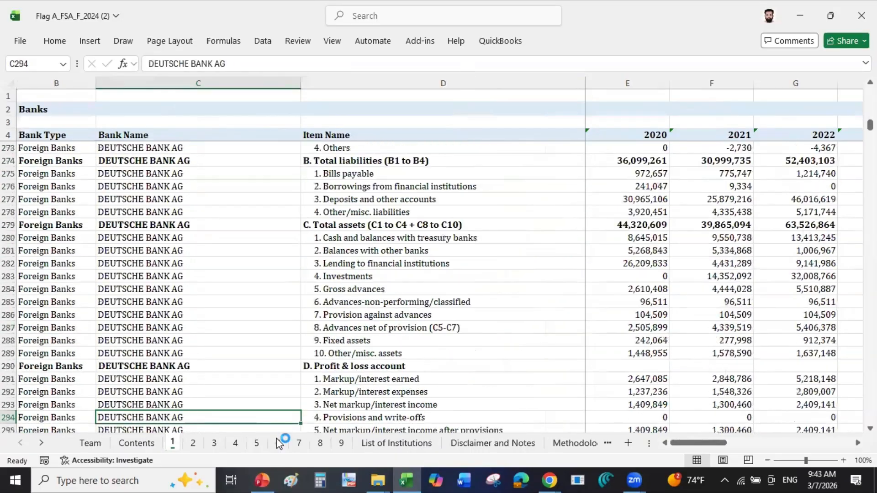
Step: Examine Deutsche Bank AG's remaining profit and loss items and all its ratios down to the Cash flow ratio row
{"action": "key", "text": "Down"}
{"action": "key", "text": "Down"}
{"action": "key", "text": "Down"}
{"action": "key", "text": "Down"}
{"action": "key", "text": "Down"}
{"action": "key", "text": "Down"}
{"action": "key", "text": "Down"}
{"action": "key", "text": "Down"}
{"action": "key", "text": "Down"}
{"action": "key", "text": "Down"}
{"action": "key", "text": "Down"}
{"action": "key", "text": "Down"}
{"action": "key", "text": "Down"}
{"action": "key", "text": "Down"}
{"action": "key", "text": "Down"}
{"action": "key", "text": "Down"}
{"action": "key", "text": "Down"}
{"action": "key", "text": "Down"}
{"action": "key", "text": "Down"}
{"action": "key", "text": "Down"}
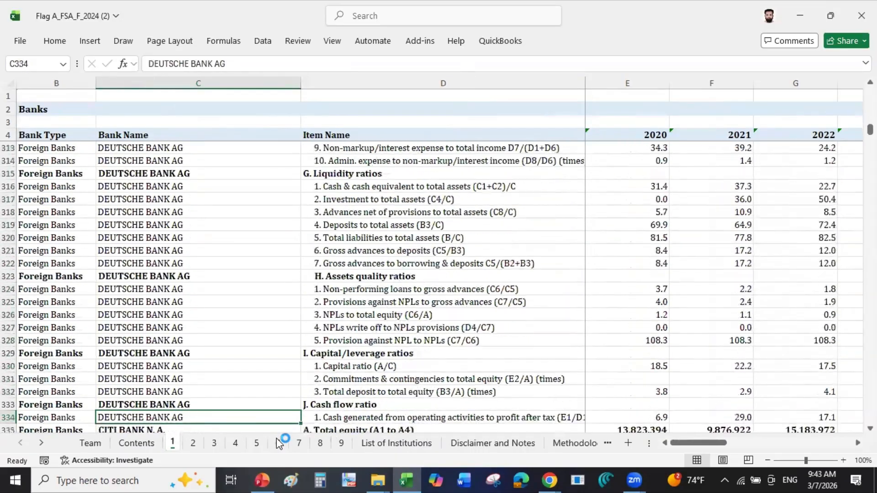
Step: Go through the Citi Bank N.A. rows from Total equity down to the Spread ratio
{"action": "key", "text": "Down"}
{"action": "key", "text": "Down"}
{"action": "key", "text": "Down"}
{"action": "key", "text": "Down"}
{"action": "key", "text": "Down"}
{"action": "key", "text": "Down"}
{"action": "key", "text": "Down"}
{"action": "key", "text": "Down"}
{"action": "key", "text": "Down"}
{"action": "key", "text": "Down"}
{"action": "key", "text": "Down"}
{"action": "key", "text": "Down"}
{"action": "key", "text": "Down"}
{"action": "key", "text": "Down"}
{"action": "key", "text": "Down"}
{"action": "key", "text": "Down"}
{"action": "key", "text": "Down"}
{"action": "key", "text": "Down"}
{"action": "key", "text": "Down"}
{"action": "key", "text": "Down"}
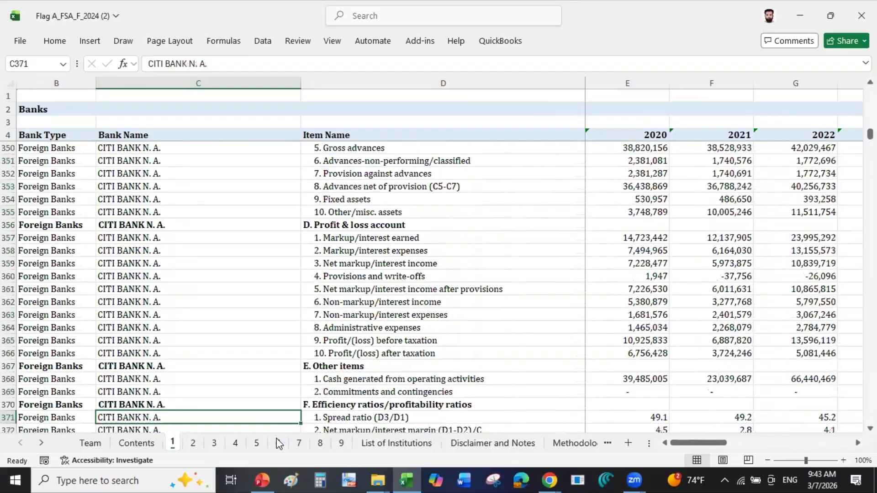
Step: Examine Citi Bank N.A.'s remaining ratios down to the Cash flow ratio and the first All Local Banks equity items
{"action": "key", "text": "Down"}
{"action": "key", "text": "Down"}
{"action": "key", "text": "Down"}
{"action": "key", "text": "Down"}
{"action": "key", "text": "Down"}
{"action": "key", "text": "Down"}
{"action": "key", "text": "Down"}
{"action": "key", "text": "Down"}
{"action": "key", "text": "Down"}
{"action": "key", "text": "Down"}
{"action": "key", "text": "Down"}
{"action": "key", "text": "Down"}
{"action": "key", "text": "Down"}
{"action": "key", "text": "Down"}
{"action": "key", "text": "Down"}
{"action": "key", "text": "Down"}
{"action": "key", "text": "Up"}
{"action": "key", "text": "Up"}
{"action": "key", "text": "Up"}
{"action": "key", "text": "Up"}
{"action": "key", "text": "Up"}
{"action": "key", "text": "Up"}
{"action": "key", "text": "Up"}
{"action": "key", "text": "Up"}
{"action": "key", "text": "Up"}
{"action": "key", "text": "Up"}
{"action": "key", "text": "Up"}
{"action": "key", "text": "Down"}
{"action": "key", "text": "Down"}
{"action": "key", "text": "Down"}
{"action": "key", "text": "Down"}
{"action": "key", "text": "Down"}
{"action": "key", "text": "Down"}
{"action": "key", "text": "Down"}
{"action": "key", "text": "Down"}
{"action": "key", "text": "Down"}
{"action": "key", "text": "Down"}
{"action": "key", "text": "Down"}
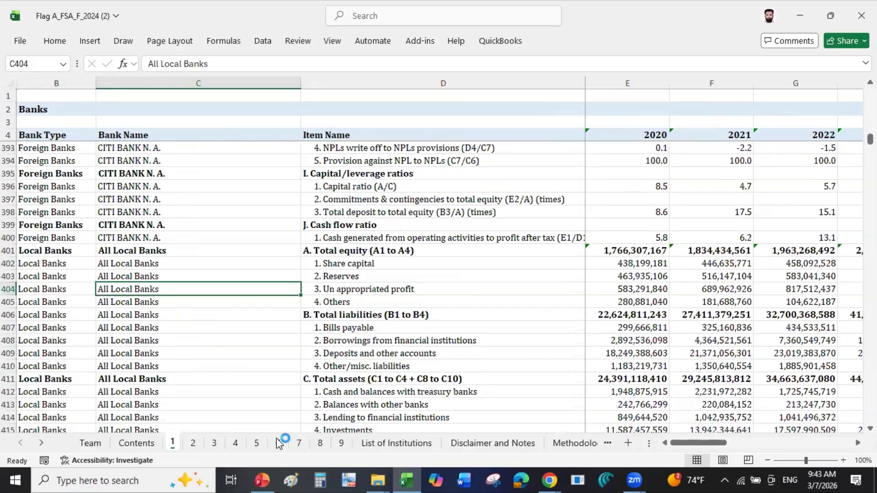
Step: Go through the All Local Banks liabilities, assets, profit and loss and other items down to the efficiency ratios
{"action": "key", "text": "Down"}
{"action": "key", "text": "Down"}
{"action": "key", "text": "Down"}
{"action": "key", "text": "Down"}
{"action": "key", "text": "Down"}
{"action": "key", "text": "Down"}
{"action": "key", "text": "Down"}
{"action": "key", "text": "Down"}
{"action": "key", "text": "Down"}
{"action": "key", "text": "Down"}
{"action": "key", "text": "Down"}
{"action": "key", "text": "Down"}
{"action": "key", "text": "Down"}
{"action": "key", "text": "Down"}
{"action": "key", "text": "Down"}
{"action": "key", "text": "Down"}
{"action": "key", "text": "Down"}
{"action": "key", "text": "Down"}
{"action": "key", "text": "Down"}
{"action": "key", "text": "Down"}
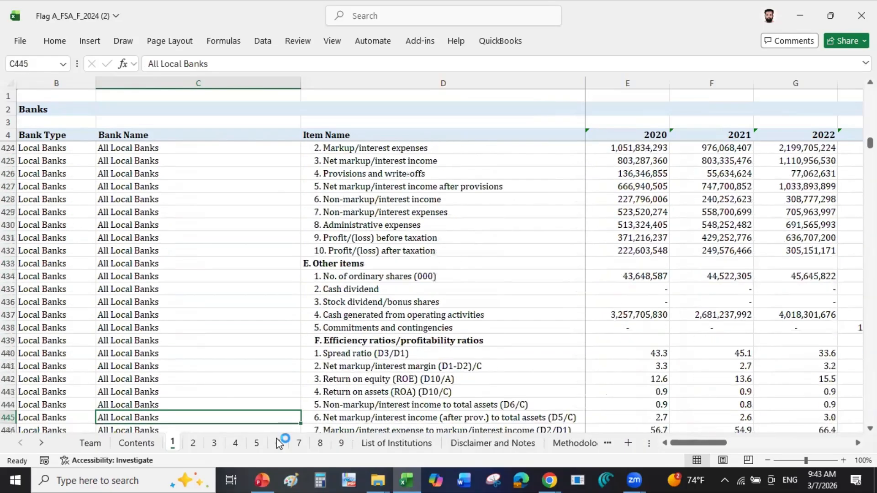
Step: Review the remaining All Local Banks ratios and continue to the Private Sector Banks' Borrowings from financial institutions row
{"action": "key", "text": "Down"}
{"action": "key", "text": "Down"}
{"action": "key", "text": "Down"}
{"action": "key", "text": "Down"}
{"action": "key", "text": "Down"}
{"action": "key", "text": "Down"}
{"action": "key", "text": "Down"}
{"action": "key", "text": "Down"}
{"action": "key", "text": "Down"}
{"action": "key", "text": "Down"}
{"action": "key", "text": "Down"}
{"action": "key", "text": "Up"}
{"action": "key", "text": "Up"}
{"action": "key", "text": "Up"}
{"action": "key", "text": "Up"}
{"action": "key", "text": "Up"}
{"action": "key", "text": "Up"}
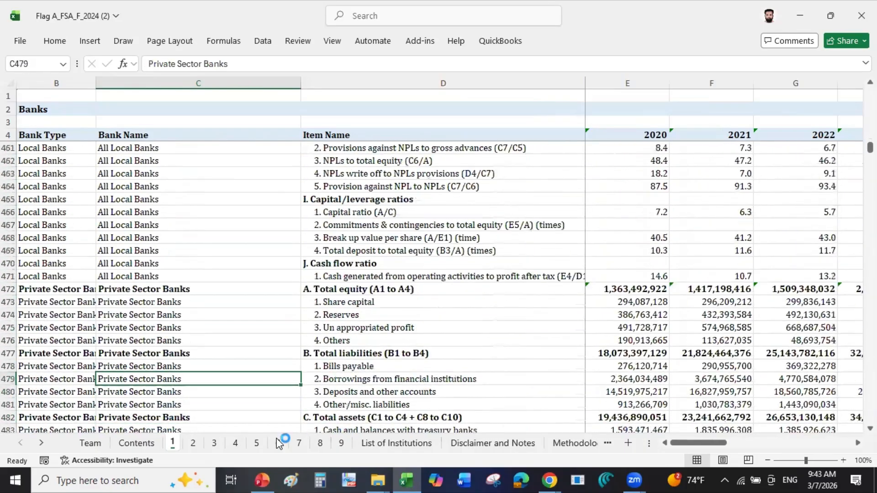
Step: Go through the Private Sector Banks rows from the liabilities down to the last of the Liquidity ratios
{"action": "key", "text": "Down"}
{"action": "key", "text": "Down"}
{"action": "key", "text": "Down"}
{"action": "key", "text": "Down"}
{"action": "key", "text": "Down"}
{"action": "key", "text": "Down"}
{"action": "key", "text": "Down"}
{"action": "key", "text": "Down"}
{"action": "key", "text": "Down"}
{"action": "key", "text": "Down"}
{"action": "key", "text": "Down"}
{"action": "key", "text": "Down"}
{"action": "key", "text": "Down"}
{"action": "key", "text": "Down"}
{"action": "key", "text": "Down"}
{"action": "key", "text": "Down"}
{"action": "key", "text": "Down"}
{"action": "key", "text": "Down"}
{"action": "key", "text": "Down"}
{"action": "key", "text": "Down"}
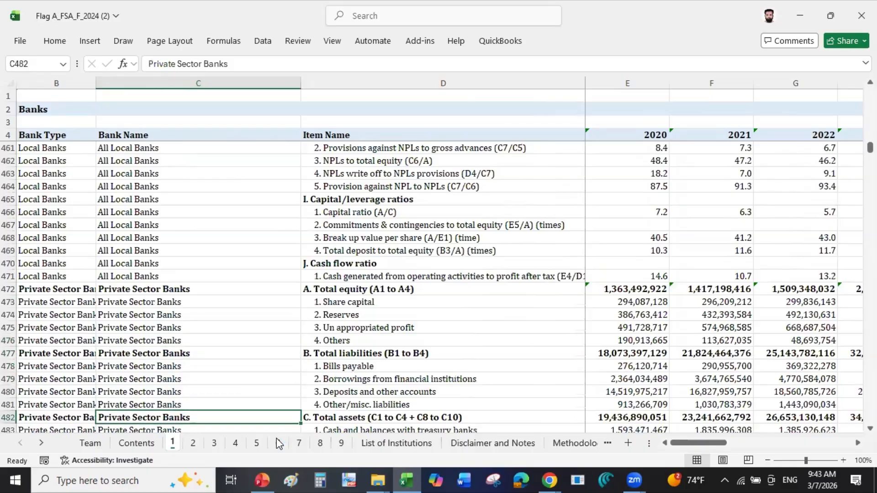
{"action": "key", "text": "Down"}
{"action": "key", "text": "Down"}
{"action": "key", "text": "Down"}
{"action": "key", "text": "Down"}
{"action": "key", "text": "Down"}
{"action": "key", "text": "Down"}
{"action": "key", "text": "Down"}
{"action": "key", "text": "Down"}
{"action": "key", "text": "Down"}
{"action": "key", "text": "Down"}
{"action": "key", "text": "Down"}
{"action": "key", "text": "Down"}
{"action": "key", "text": "Down"}
{"action": "key", "text": "Down"}
{"action": "key", "text": "Down"}
{"action": "key", "text": "Down"}
{"action": "key", "text": "Down"}
{"action": "key", "text": "Down"}
{"action": "key", "text": "Down"}
{"action": "key", "text": "Down"}
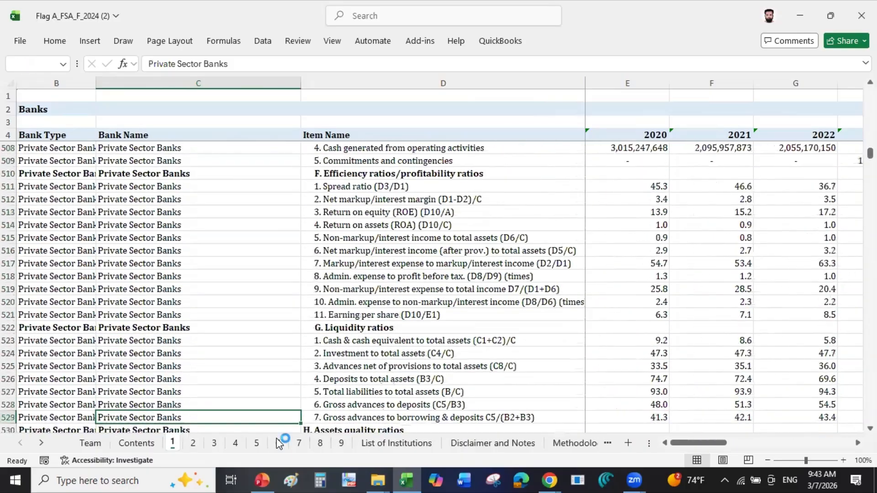
Step: Look over the remaining Private Sector Banks ratios and Allied Bank Ltd.'s equity items, and return to the Contents sheet
{"action": "key", "text": "Down"}
{"action": "key", "text": "Down"}
{"action": "key", "text": "Down"}
{"action": "key", "text": "Up"}
{"action": "key", "text": "Up"}
{"action": "key", "text": "Up"}
{"action": "key", "text": "Up"}
{"action": "key", "text": "Up"}
{"action": "key", "text": "Up"}
{"action": "key", "text": "Up"}
{"action": "key", "text": "Up"}
{"action": "key", "text": "Up"}
{"action": "key", "text": "Up"}
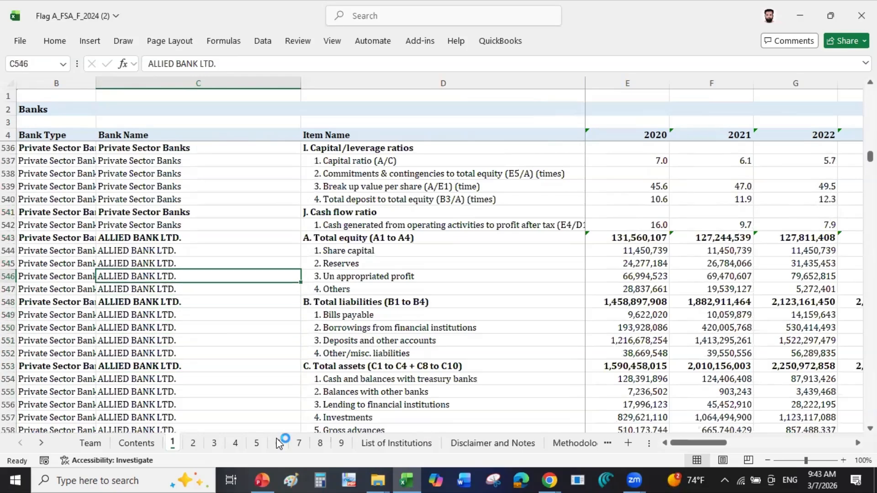
{"action": "left_click", "coordinate": [137, 442]}
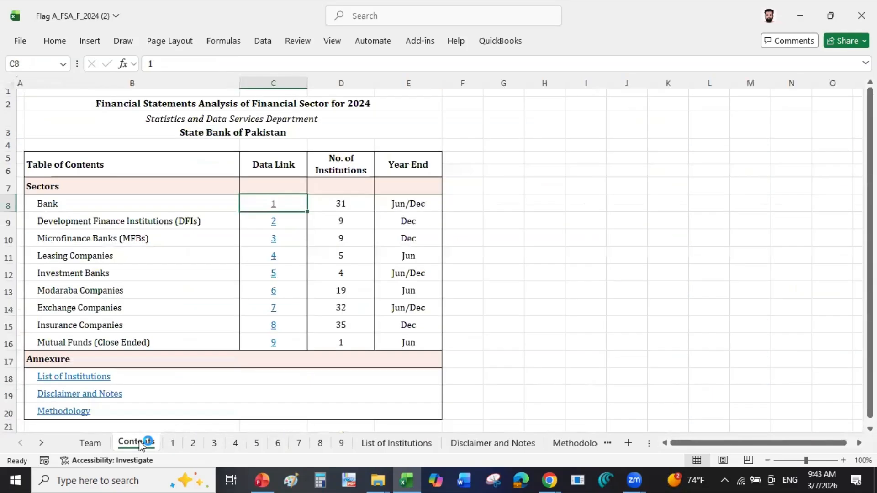